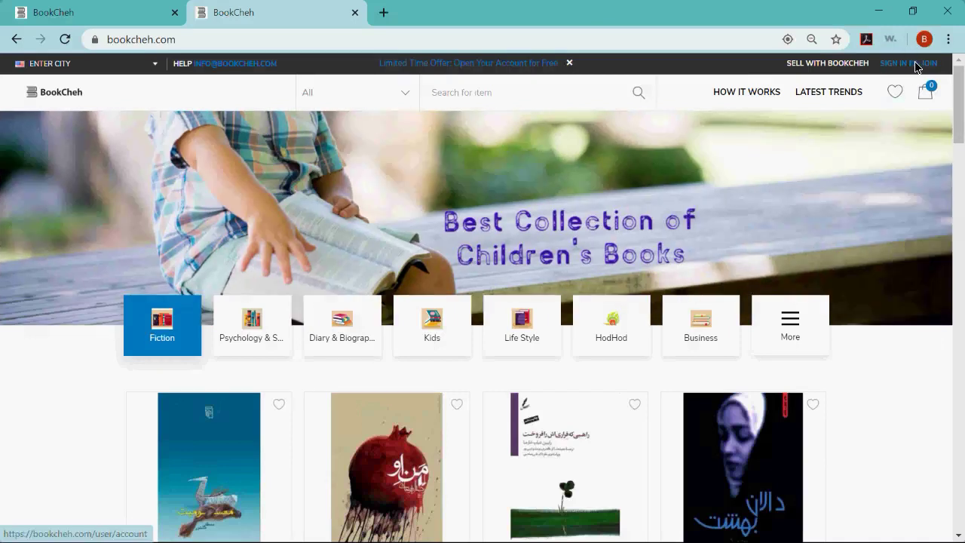
Log in to the existing BookCheh account with the saved credentials.
click(101, 11)
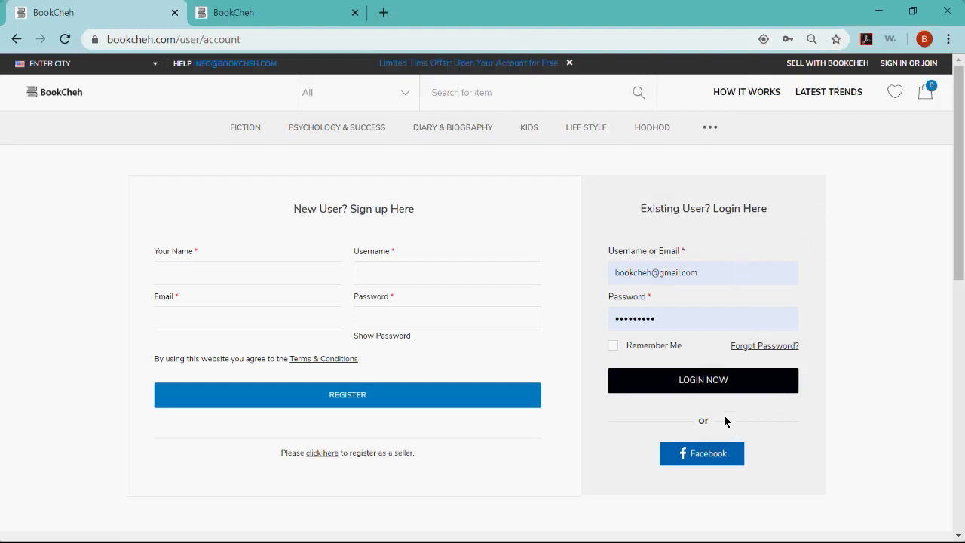
click(686, 386)
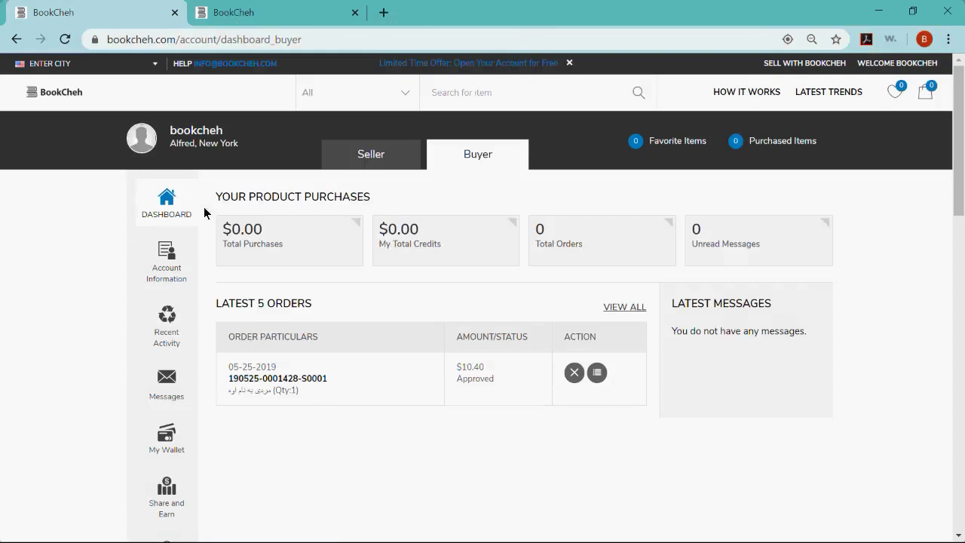
Compare the account's Seller and Buyer dashboards, finishing on the Seller dashboard.
click(369, 152)
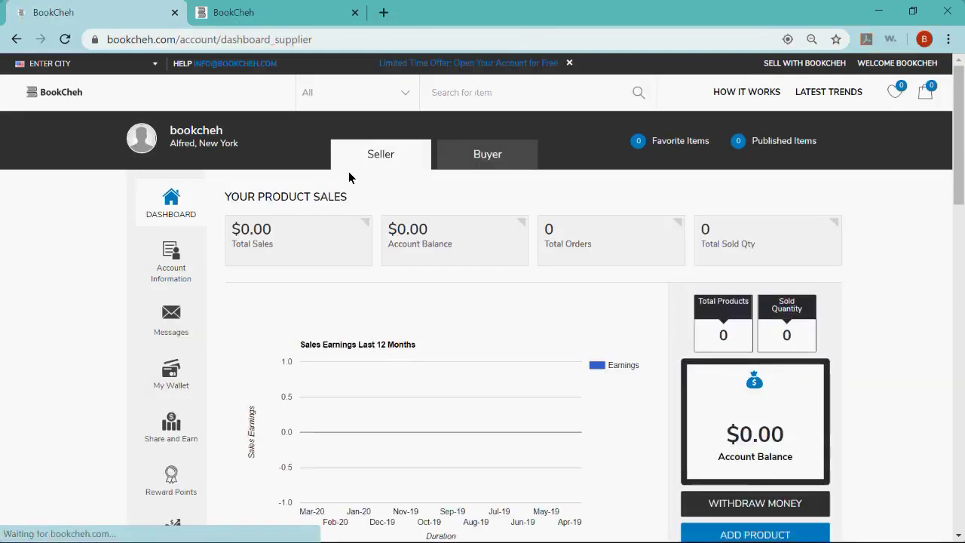
click(488, 153)
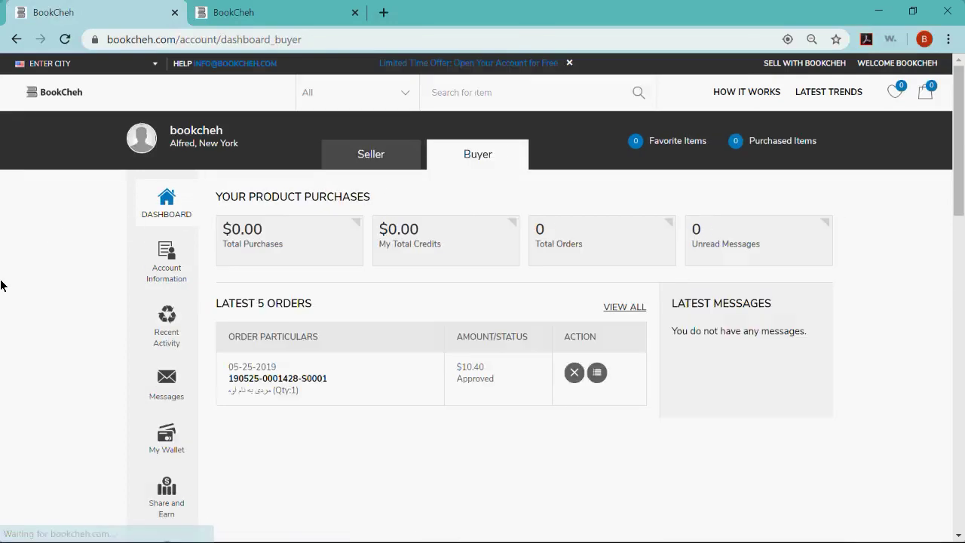
click(358, 155)
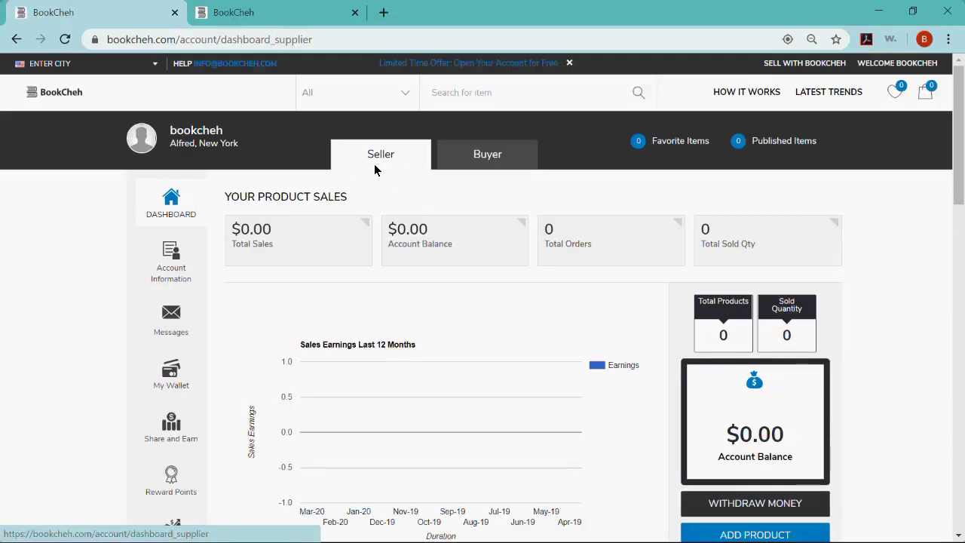
click(469, 157)
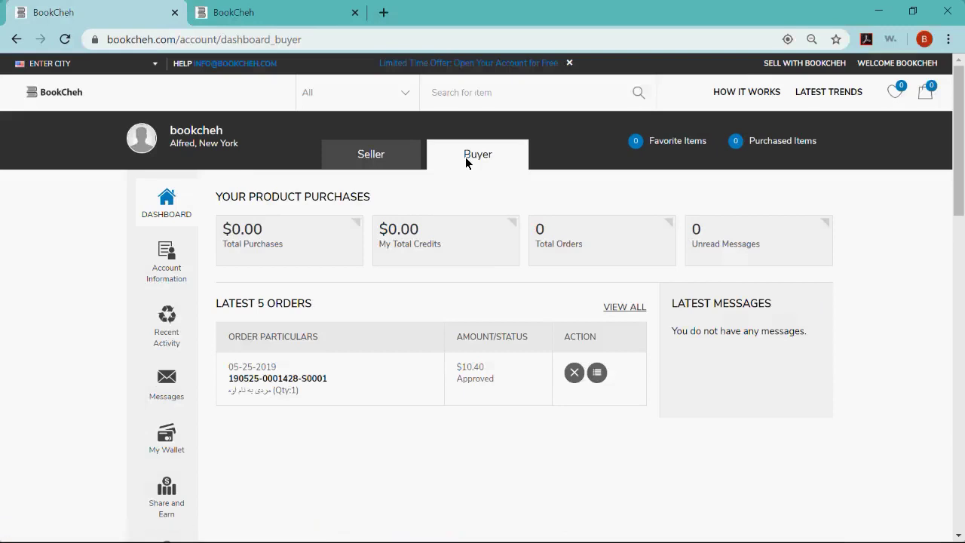
click(377, 154)
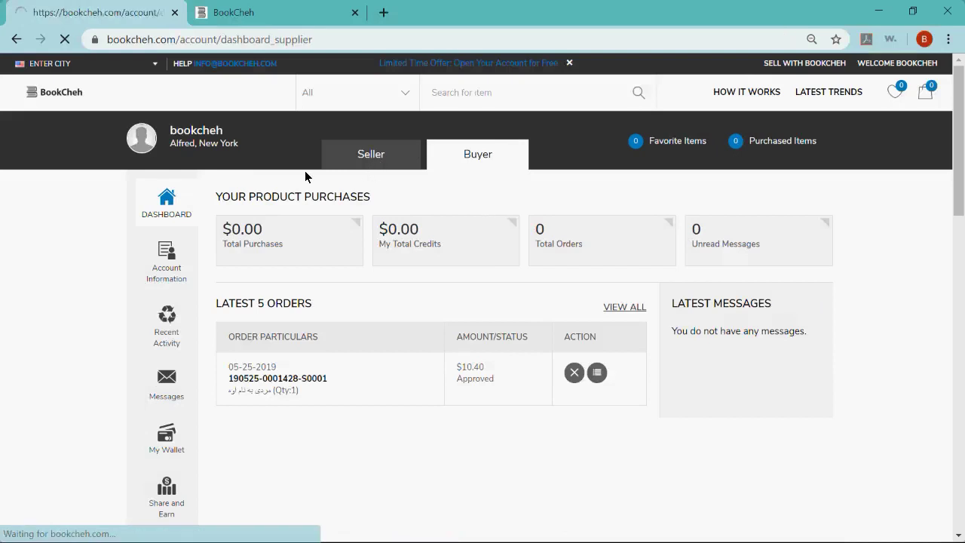
Open the Shop page of the seller account.
scroll(22, 259, down, 1)
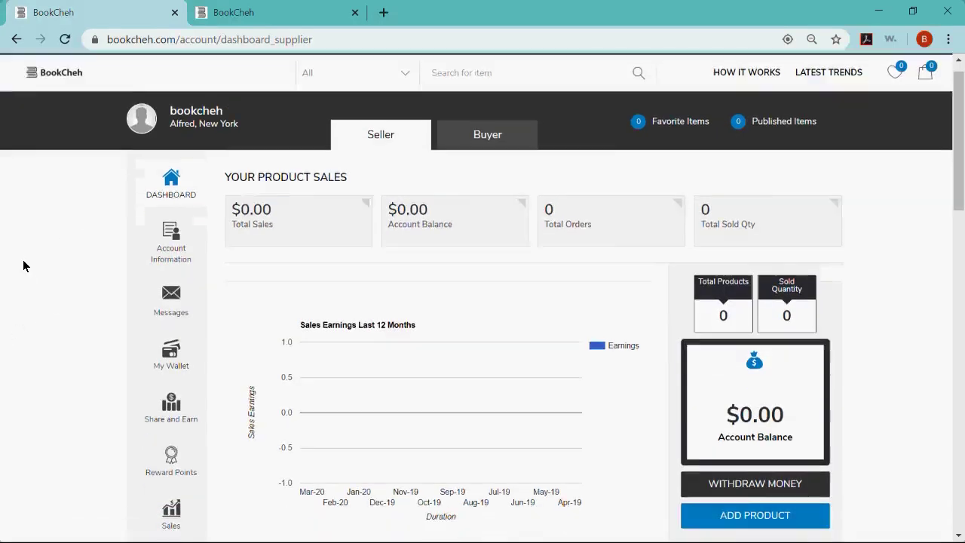
scroll(22, 260, down, 1)
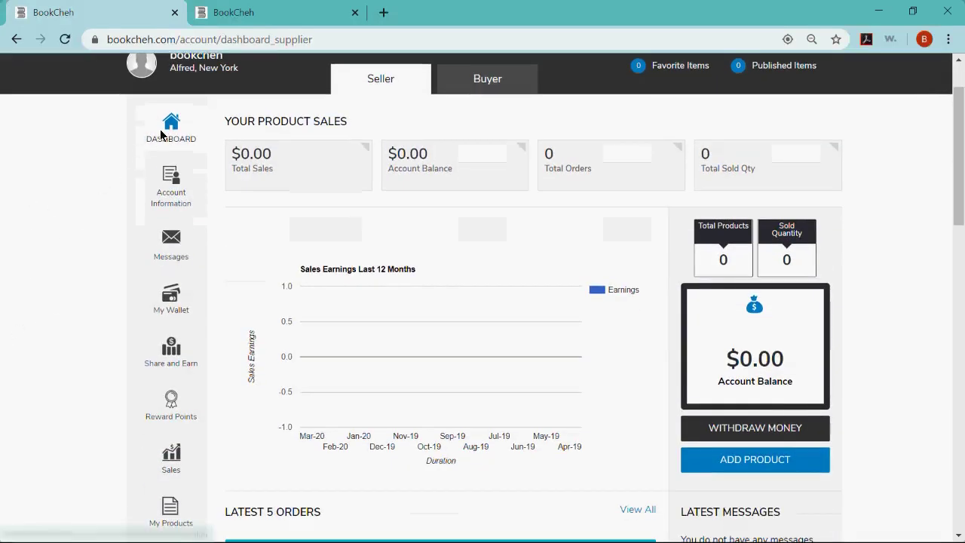
scroll(45, 217, down, 2)
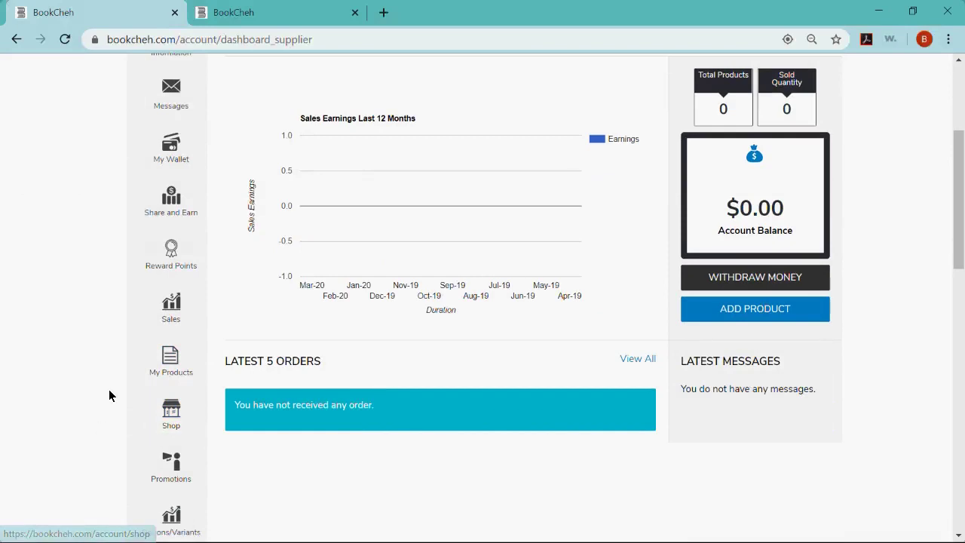
scroll(109, 392, down, 1)
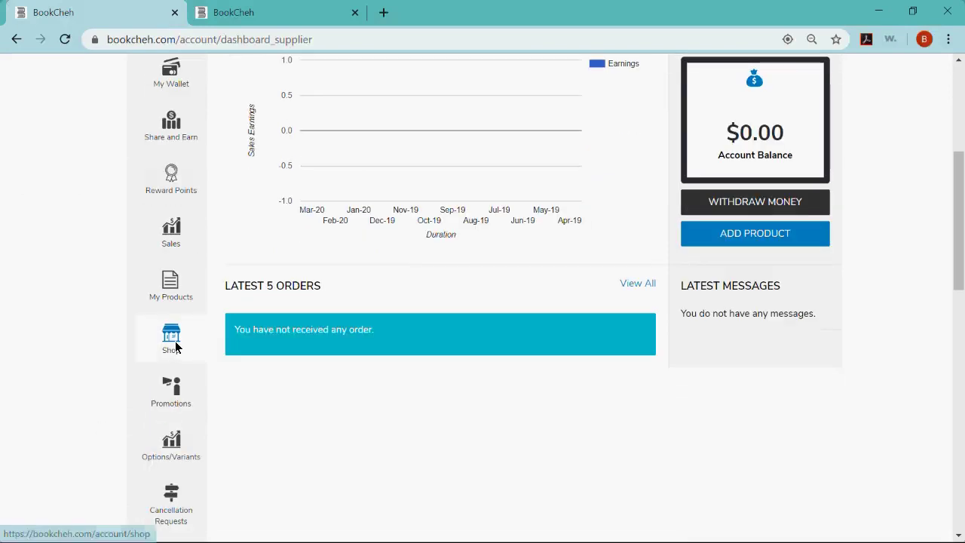
click(174, 343)
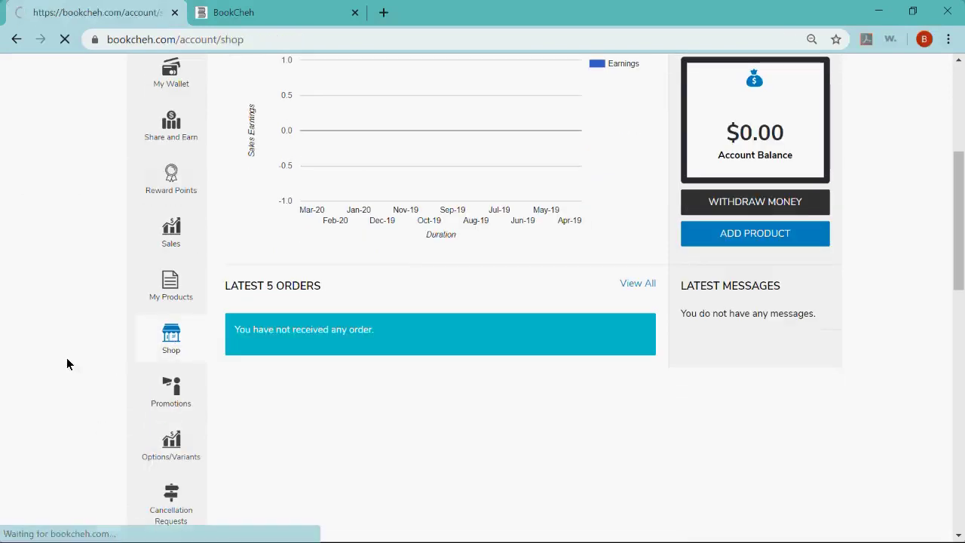
Examine the store information form, covering basic information, store address, store policies, and SEO fields.
scroll(474, 226, down, 1)
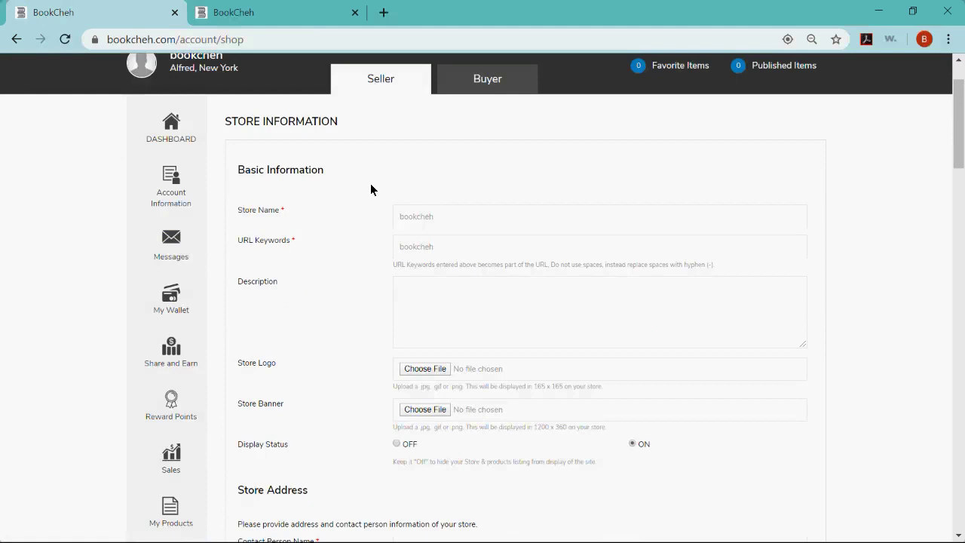
scroll(370, 188, down, 1)
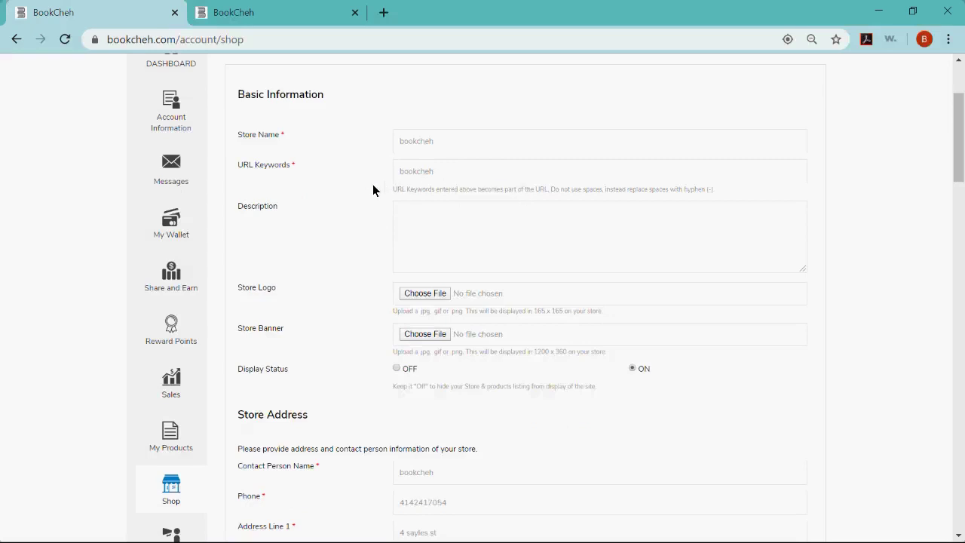
scroll(340, 175, down, 1)
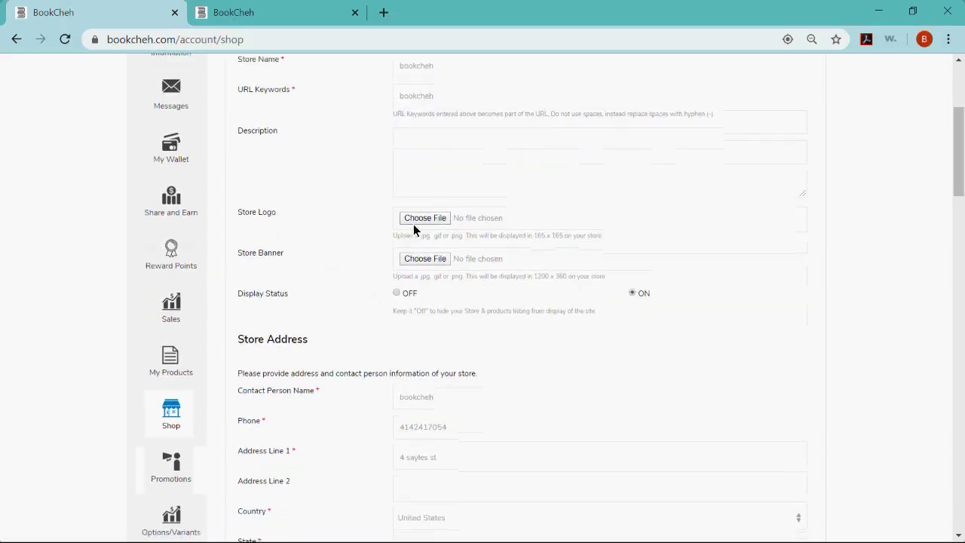
scroll(334, 218, down, 3)
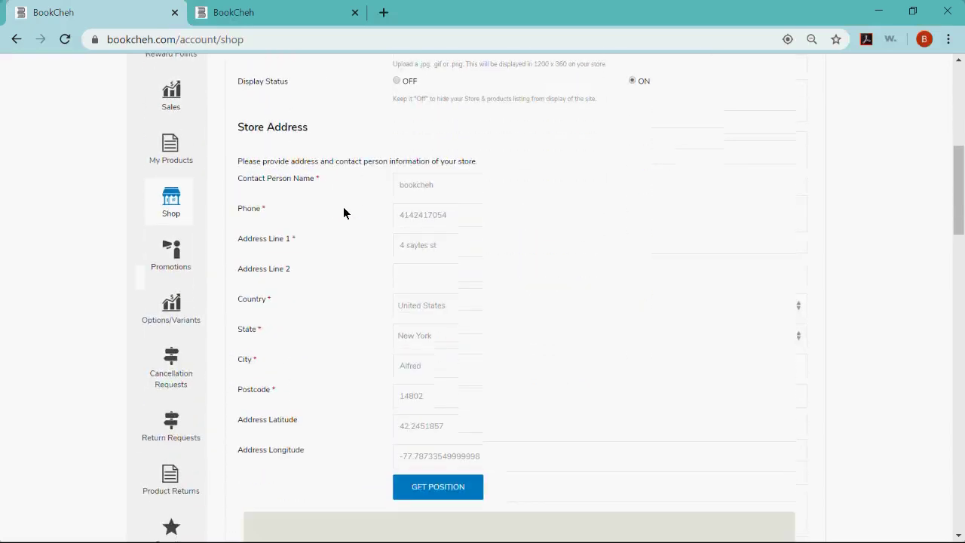
scroll(332, 259, down, 2)
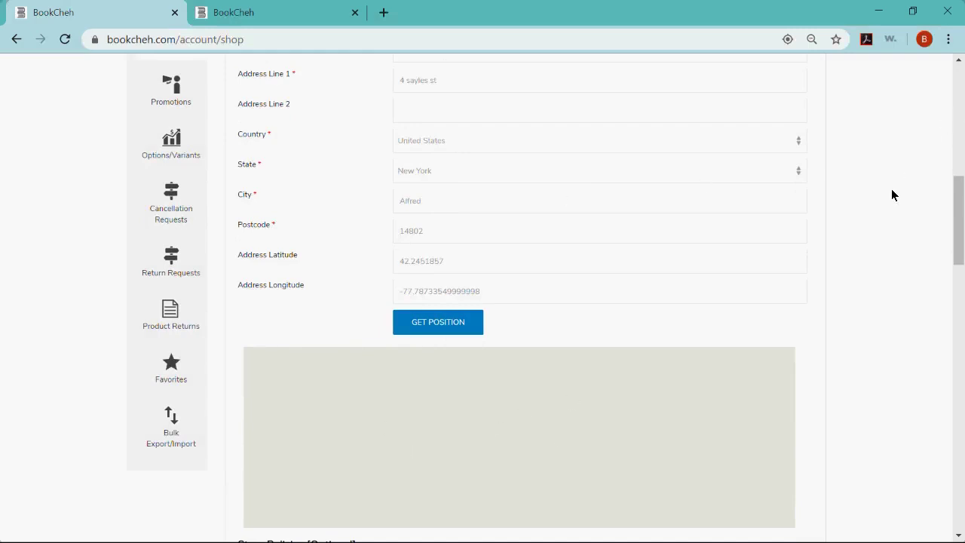
scroll(890, 195, down, 2)
scroll(877, 195, down, 3)
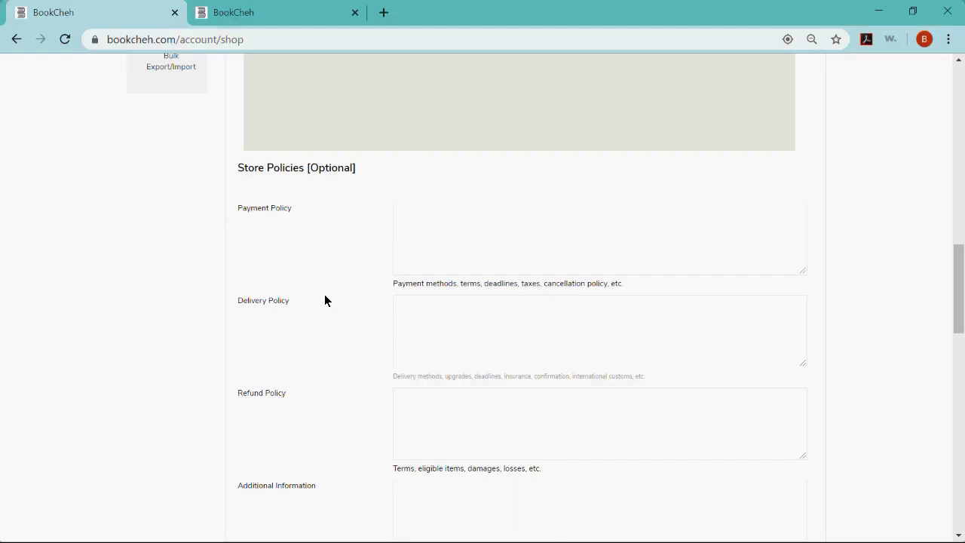
scroll(354, 294, down, 1)
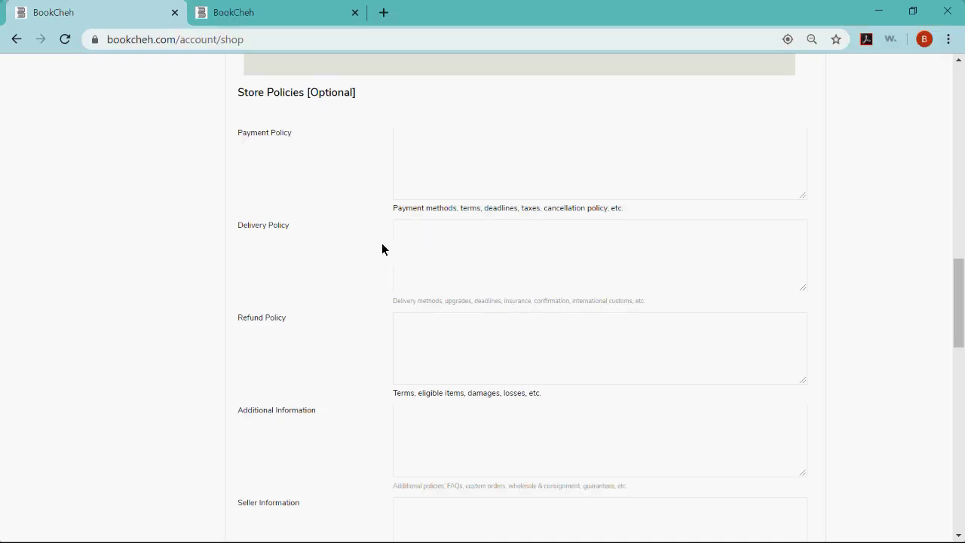
scroll(317, 279, down, 2)
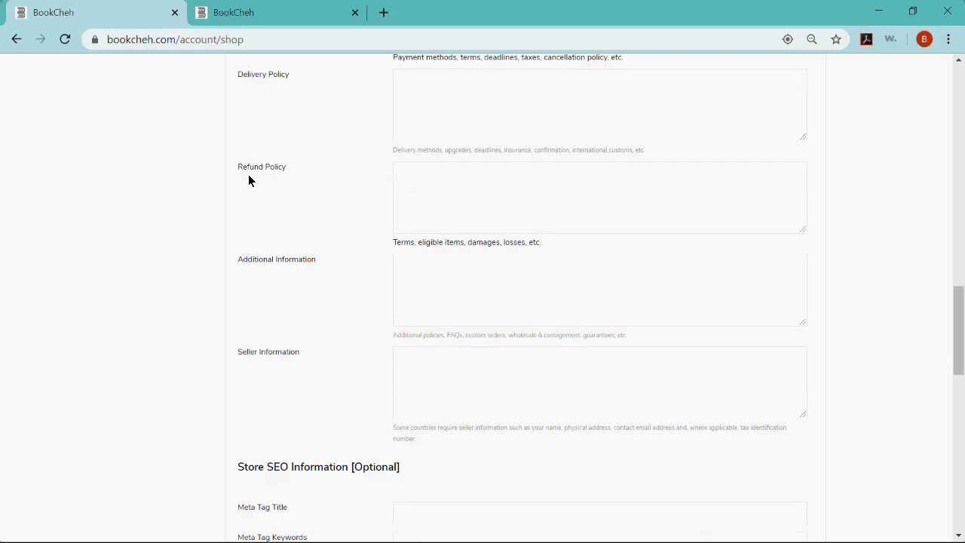
scroll(355, 249, down, 1)
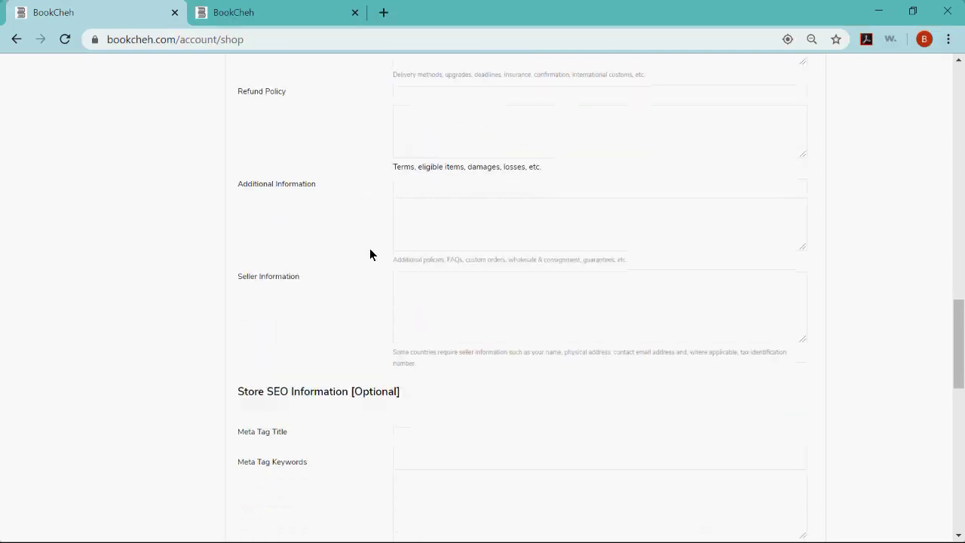
scroll(117, 386, down, 1)
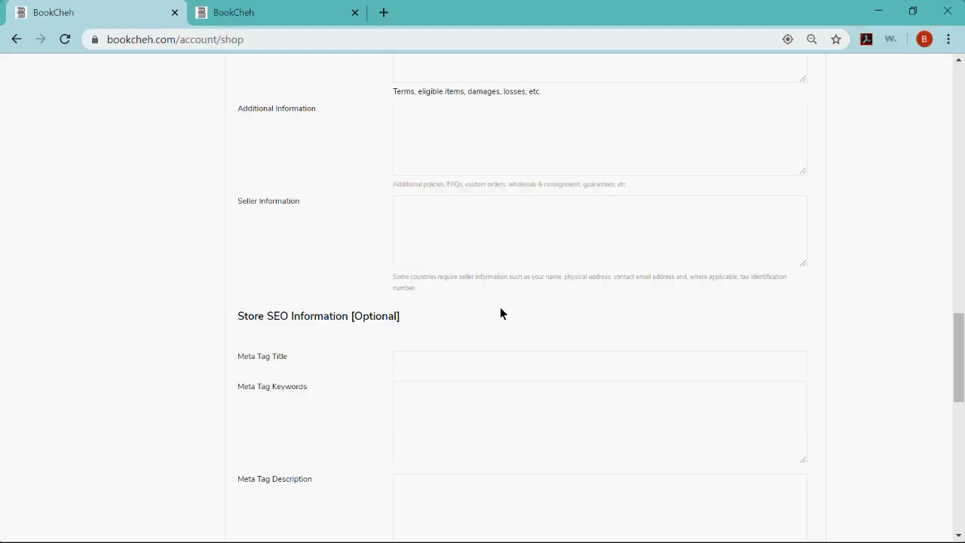
scroll(126, 308, down, 1)
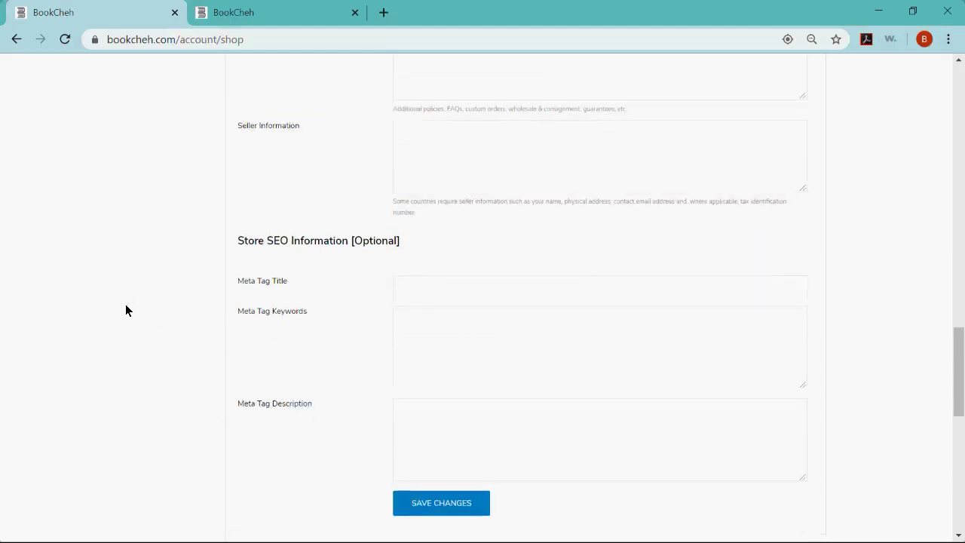
scroll(153, 294, down, 1)
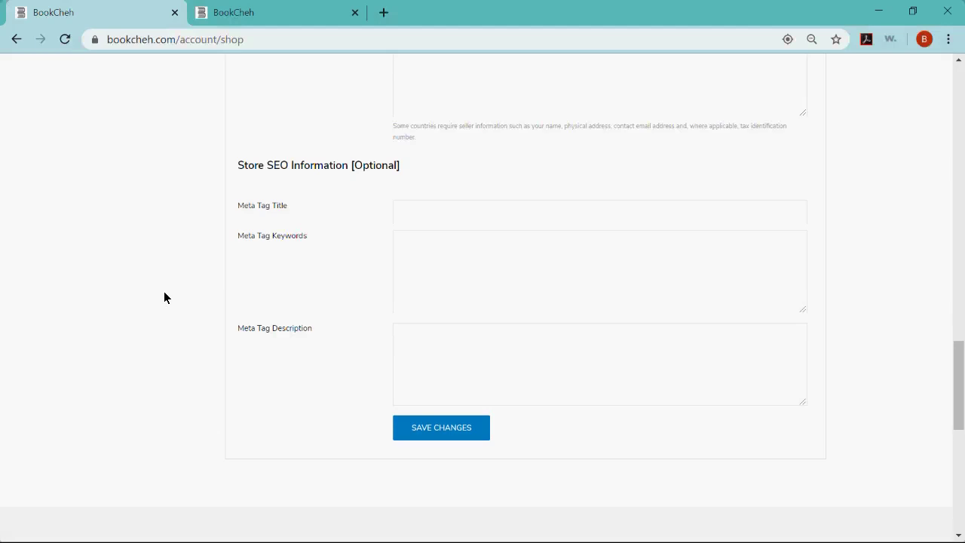
Go to the seller's product list and start a new product with its title field ready for entry.
scroll(164, 294, up, 14)
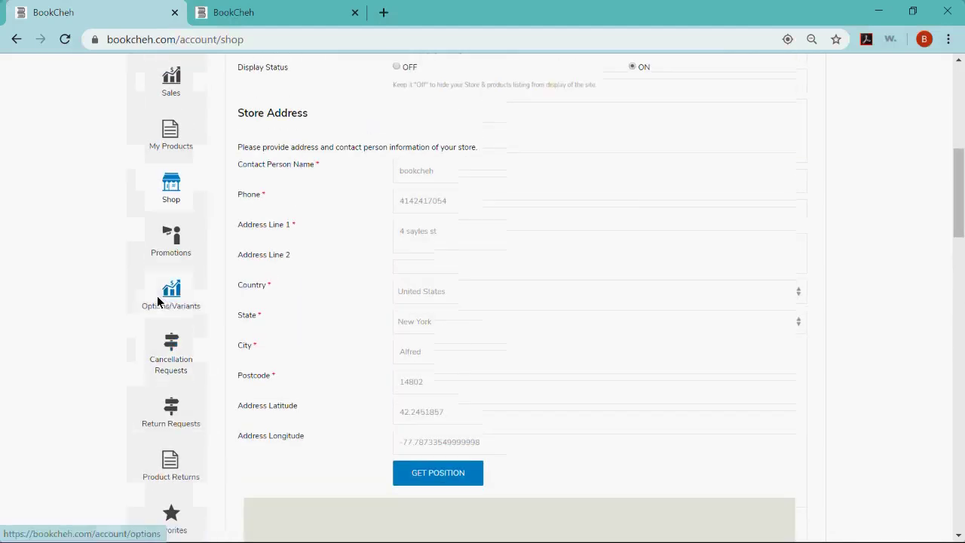
scroll(441, 243, up, 1)
scroll(445, 225, down, 3)
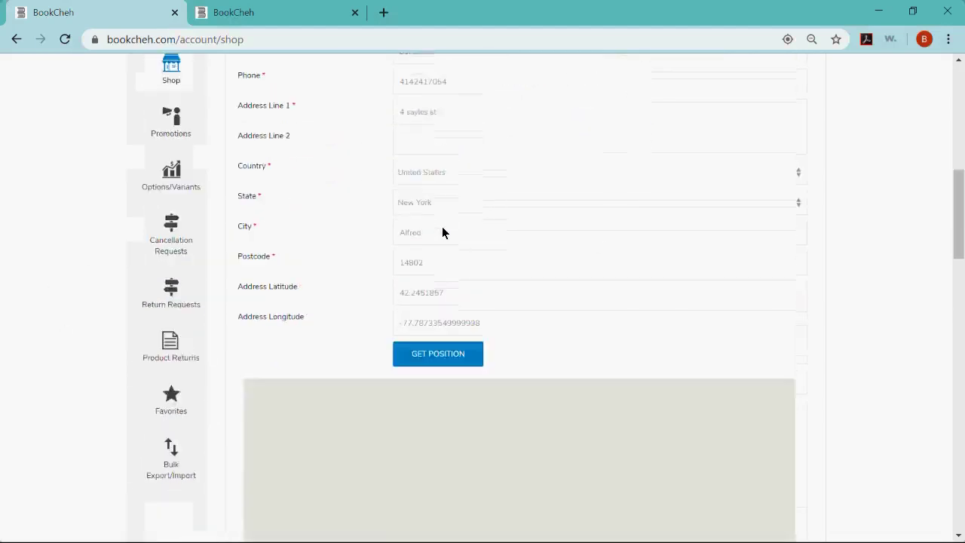
scroll(4, 252, up, 4)
click(164, 215)
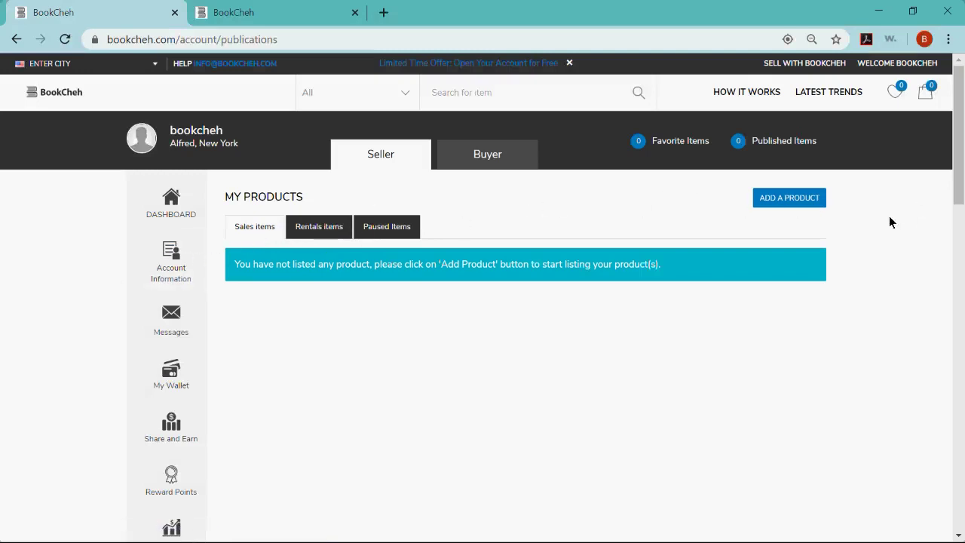
click(799, 203)
click(575, 329)
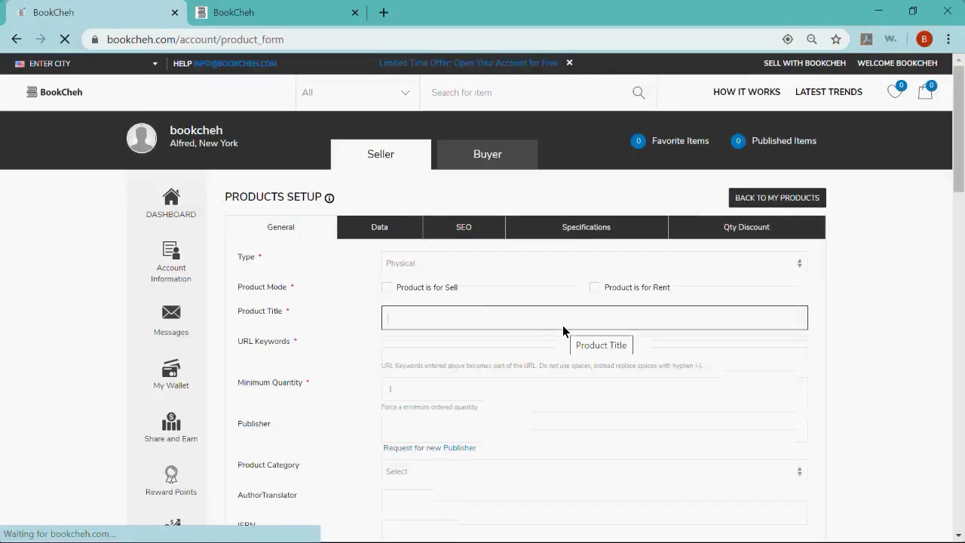
Switch the new product's type to Digital and set it back to Physical.
scroll(836, 265, down, 2)
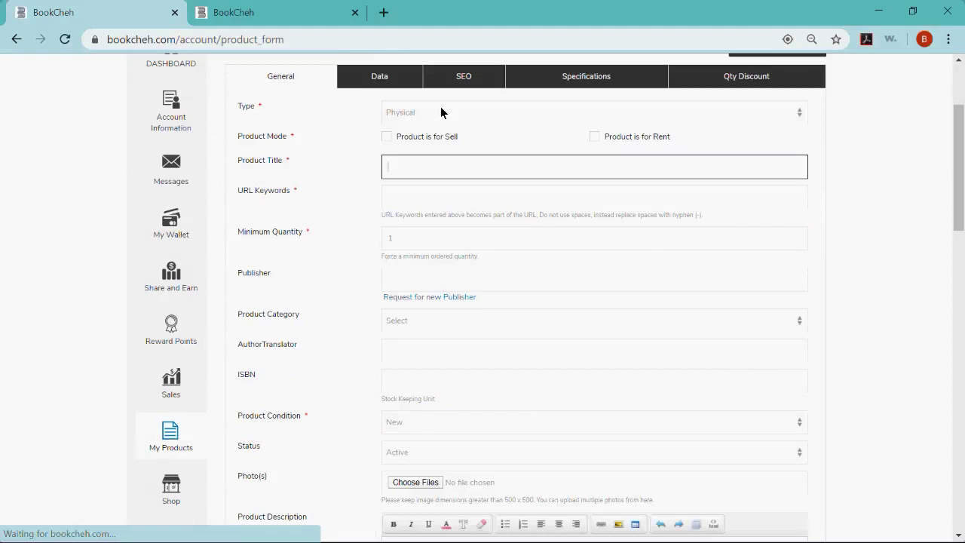
scroll(400, 121, up, 1)
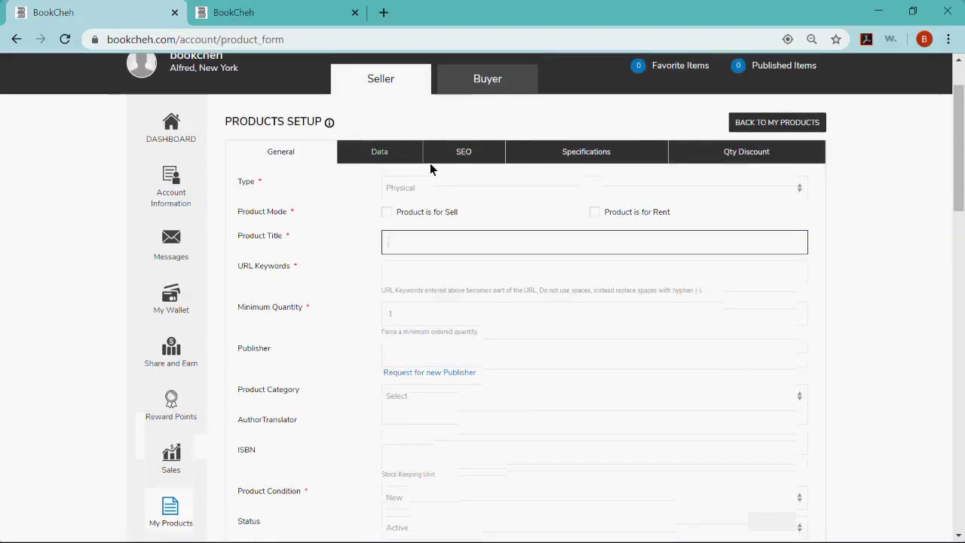
click(412, 189)
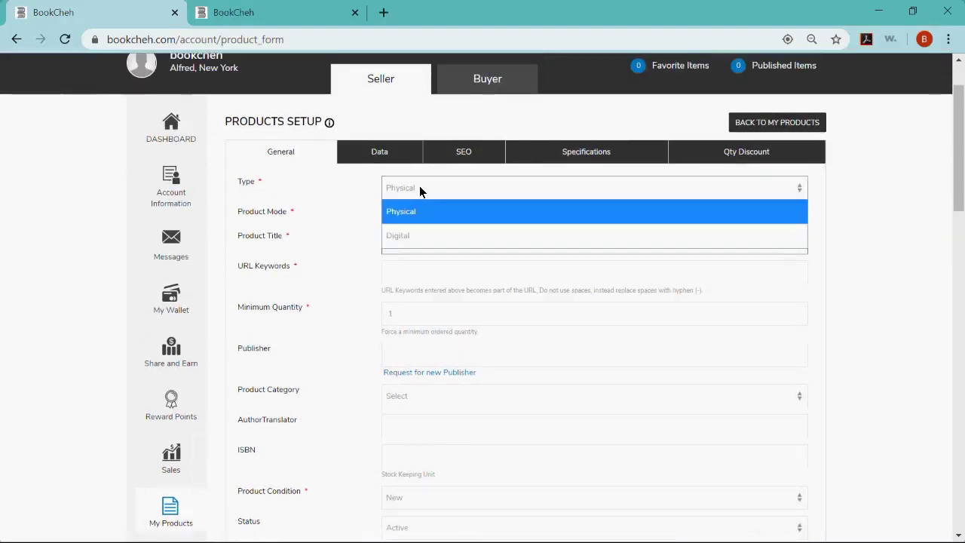
click(407, 238)
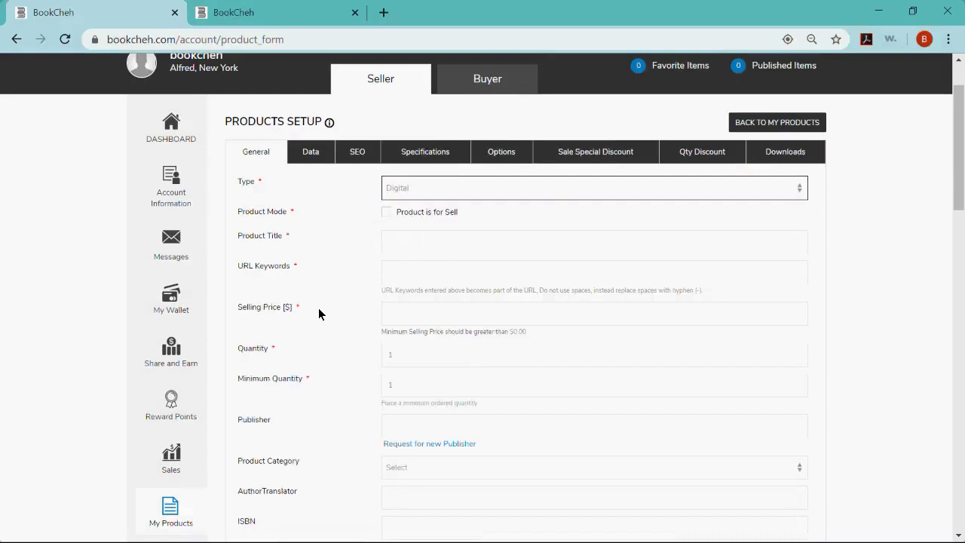
click(425, 192)
click(409, 214)
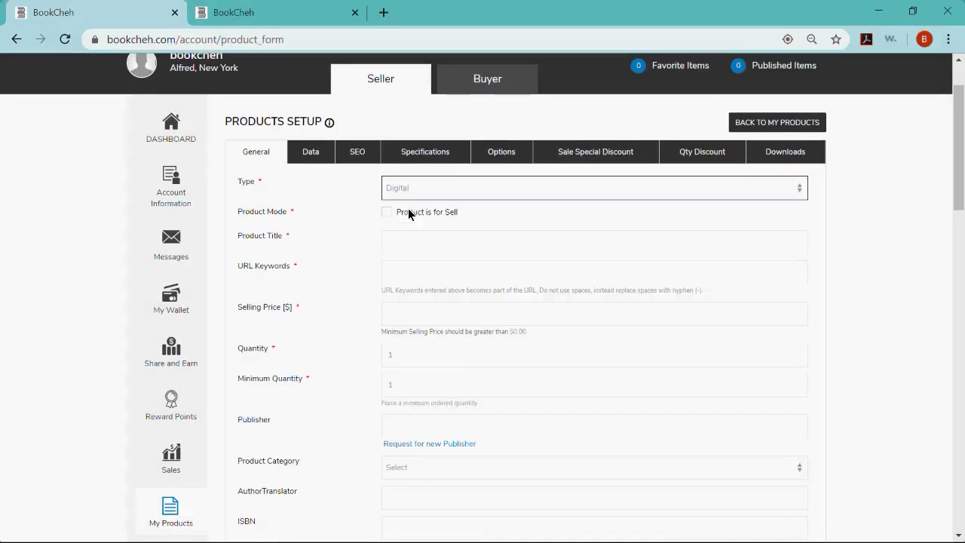
scroll(355, 256, down, 1)
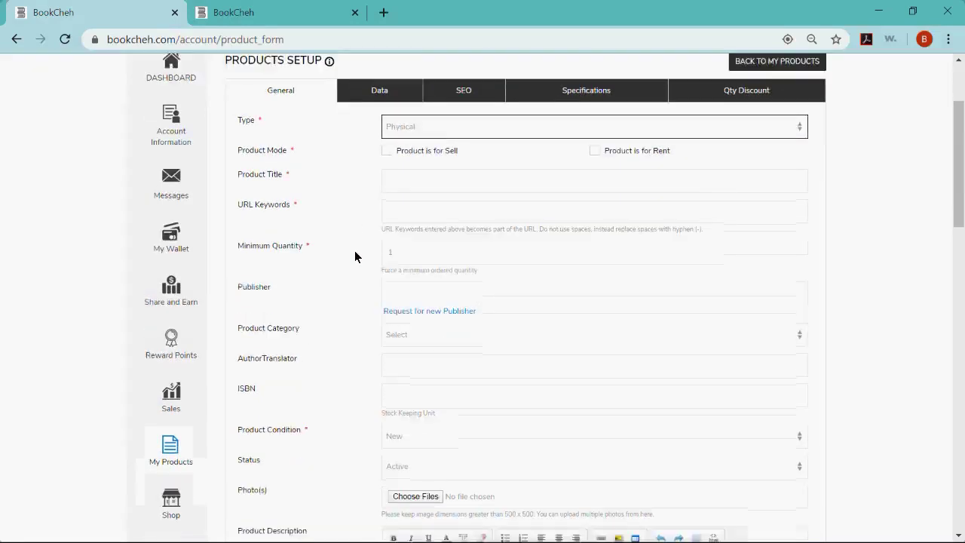
scroll(386, 218, up, 1)
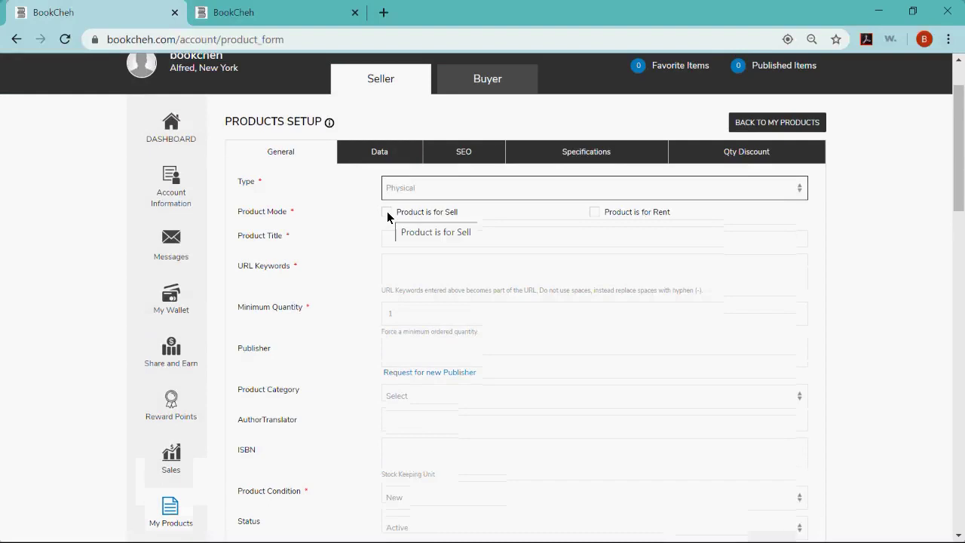
Set the new product's mode to both sell and rent.
click(387, 213)
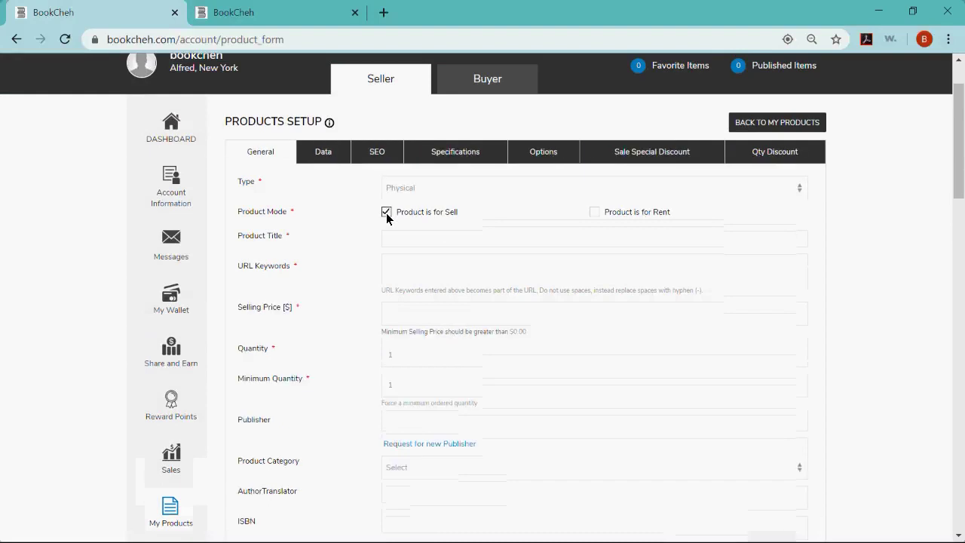
click(594, 214)
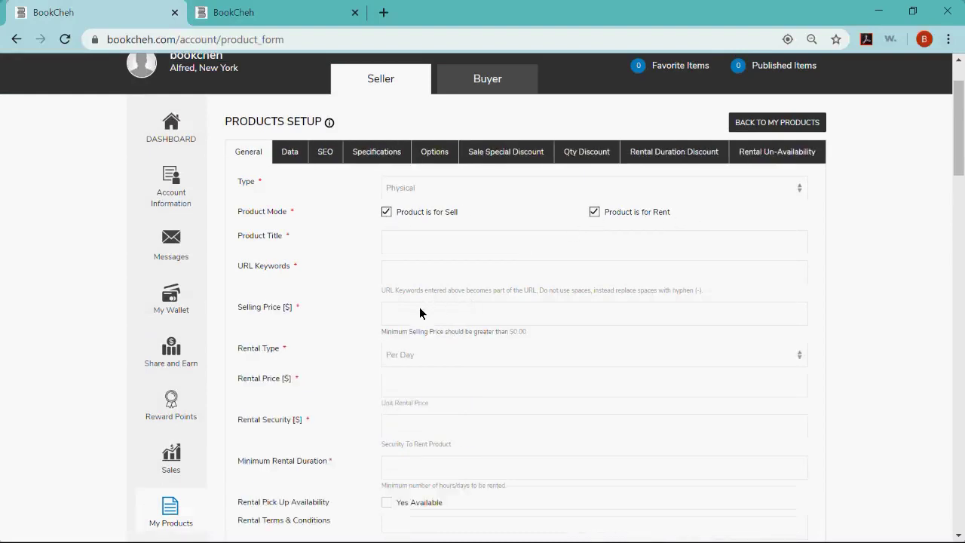
Examine the product form's title, URL keywords, selling price, and rental type fields, including the available rental types.
click(385, 244)
scroll(344, 276, down, 1)
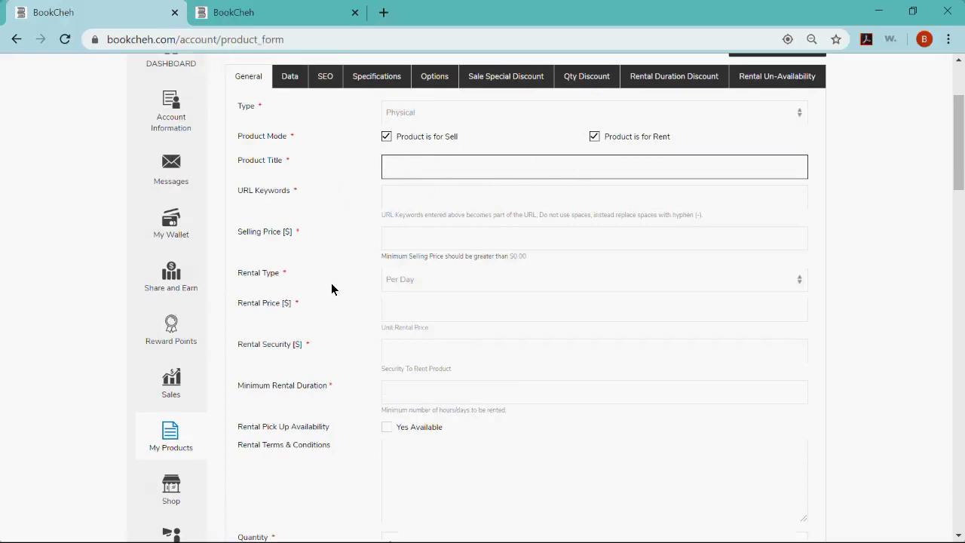
click(433, 198)
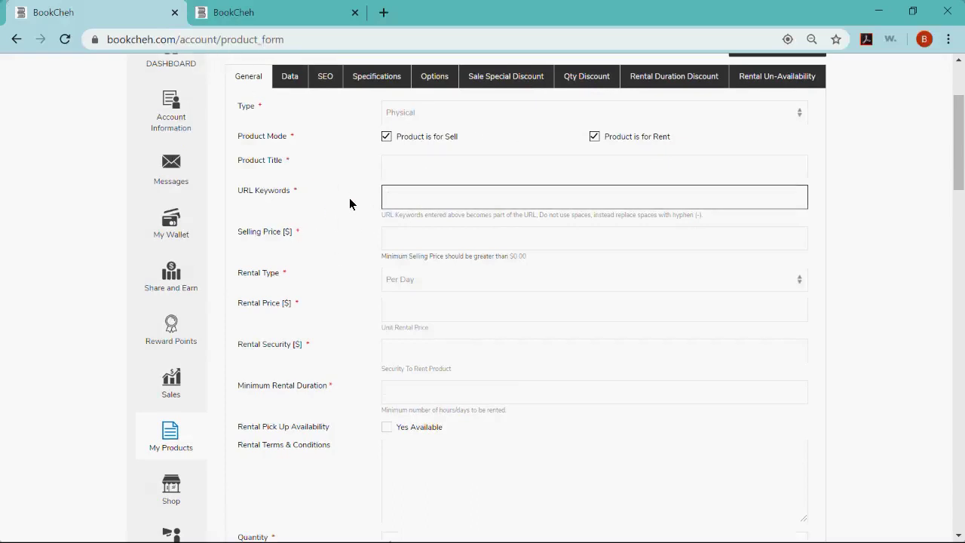
scroll(347, 201, down, 2)
click(393, 96)
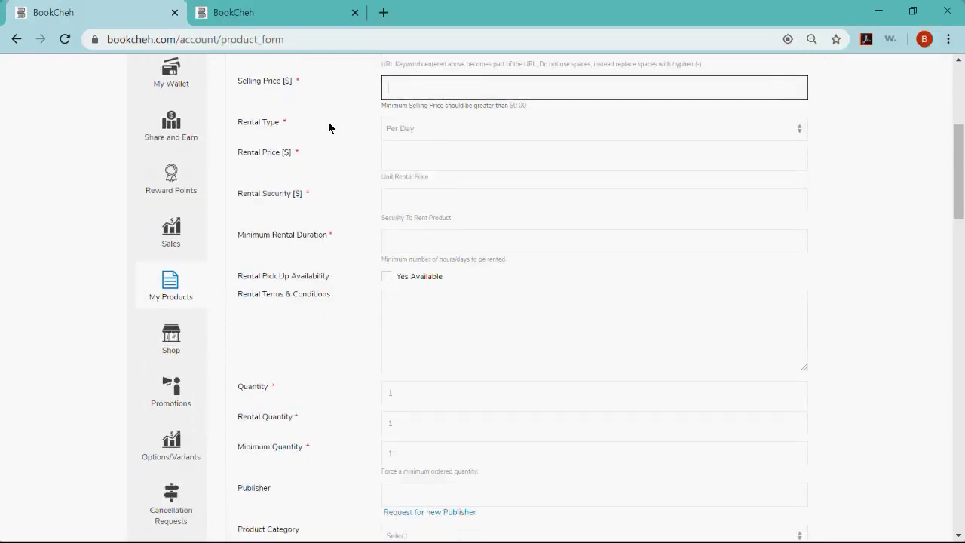
click(436, 134)
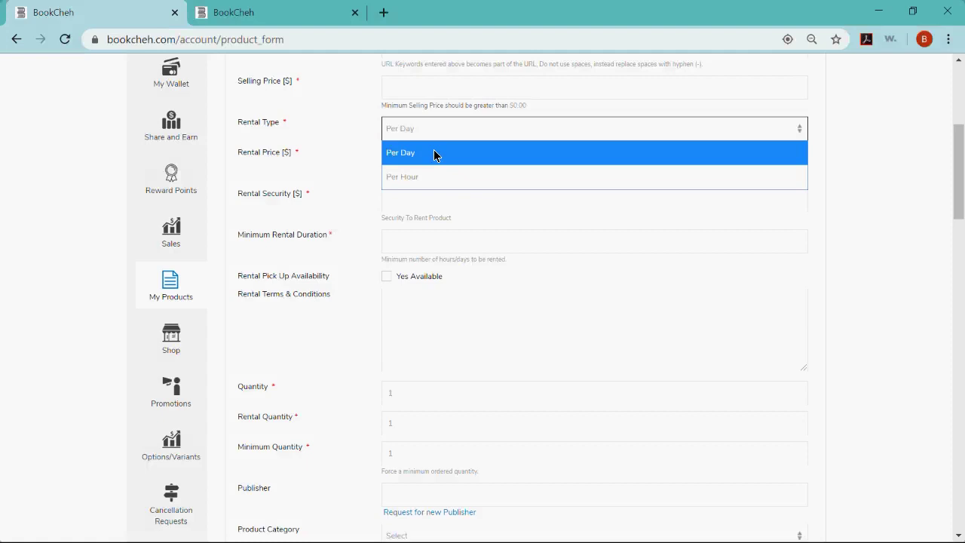
click(360, 114)
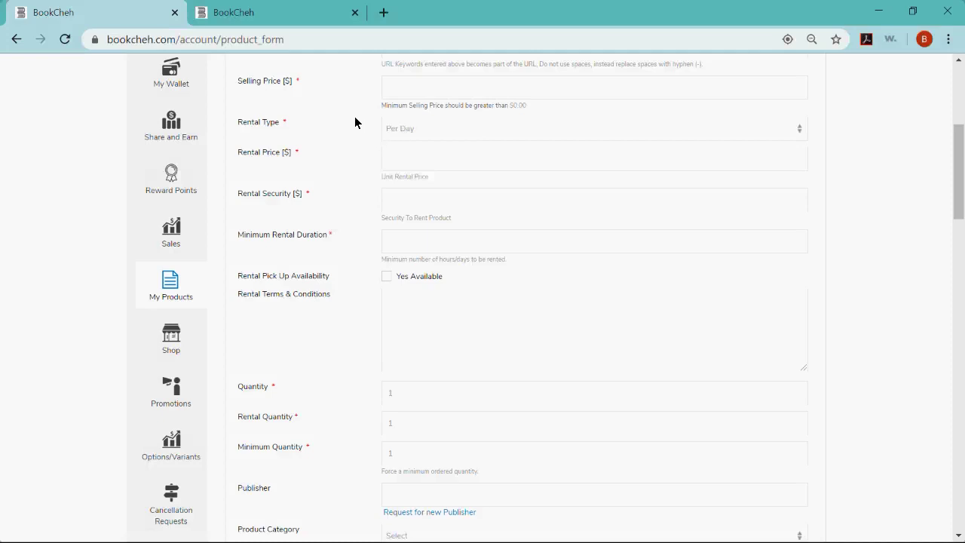
Examine the remaining general product fields, from rental price and quantities through the category choices, photos, description, and tags to the shipping section.
scroll(354, 123, down, 1)
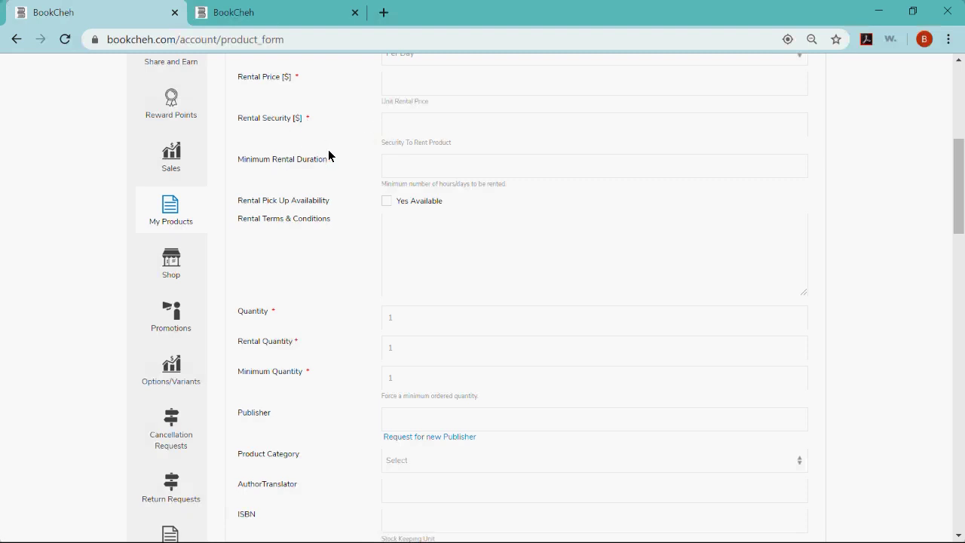
scroll(295, 125, down, 1)
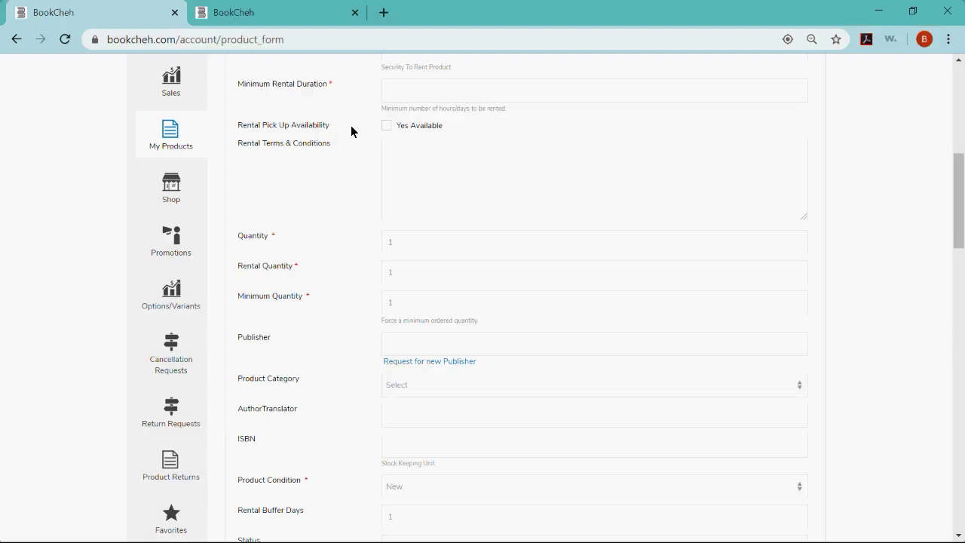
scroll(338, 149, down, 1)
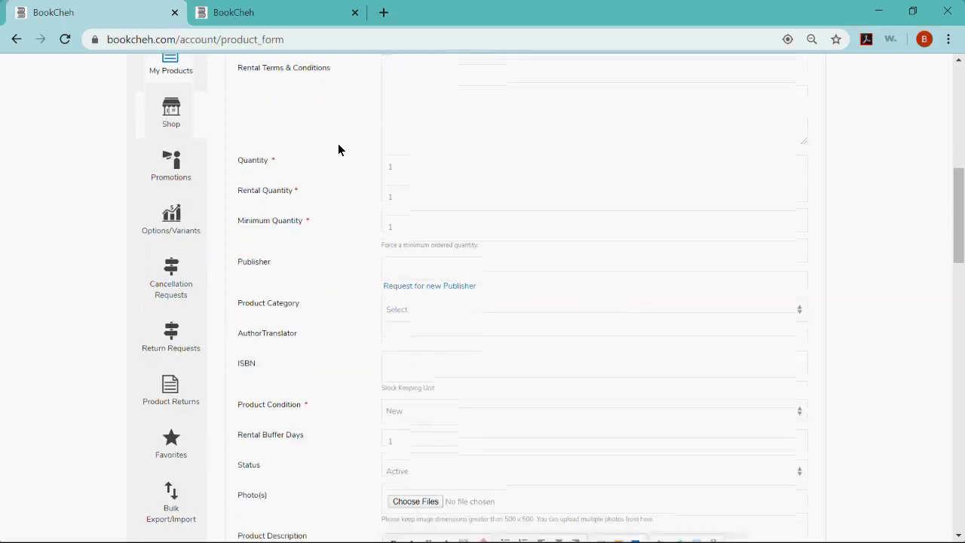
scroll(332, 143, down, 1)
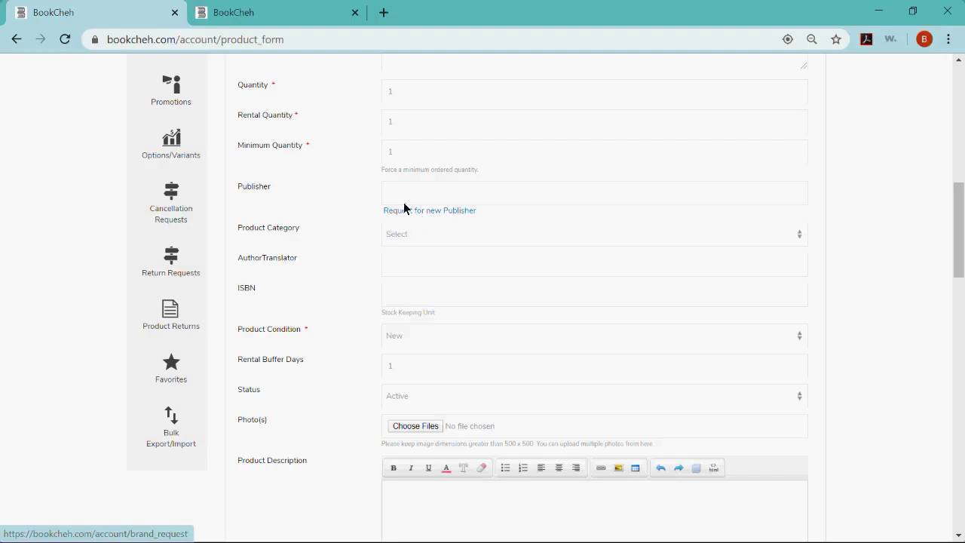
scroll(347, 159, down, 1)
scroll(348, 160, down, 1)
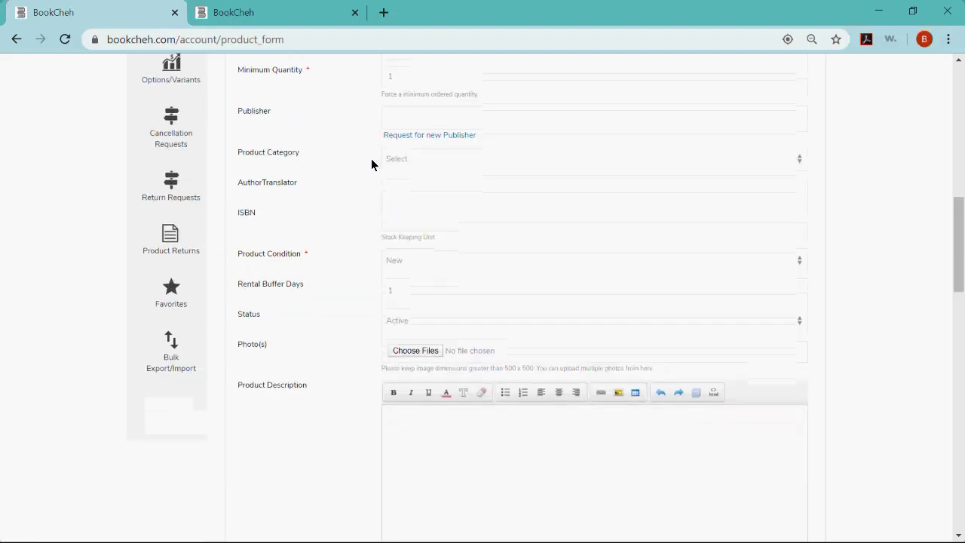
click(475, 160)
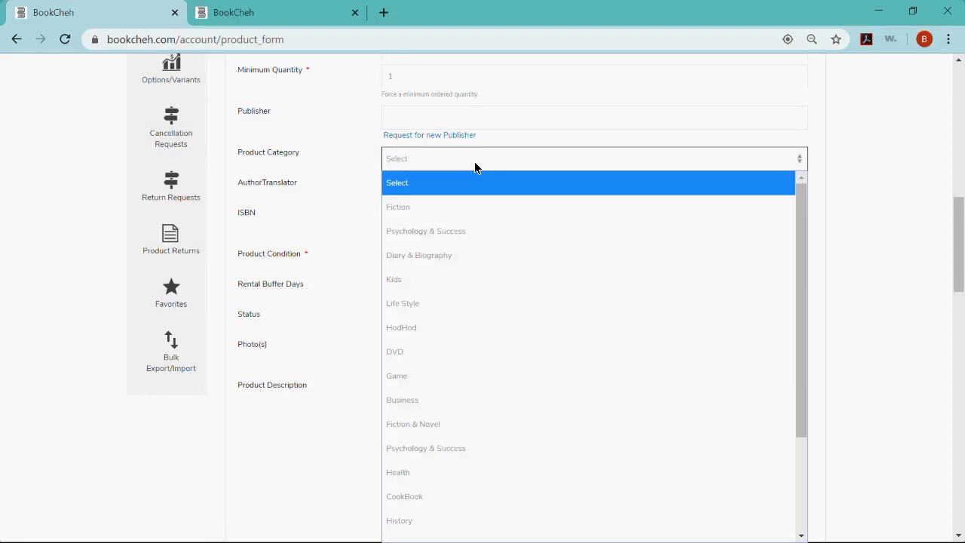
click(349, 134)
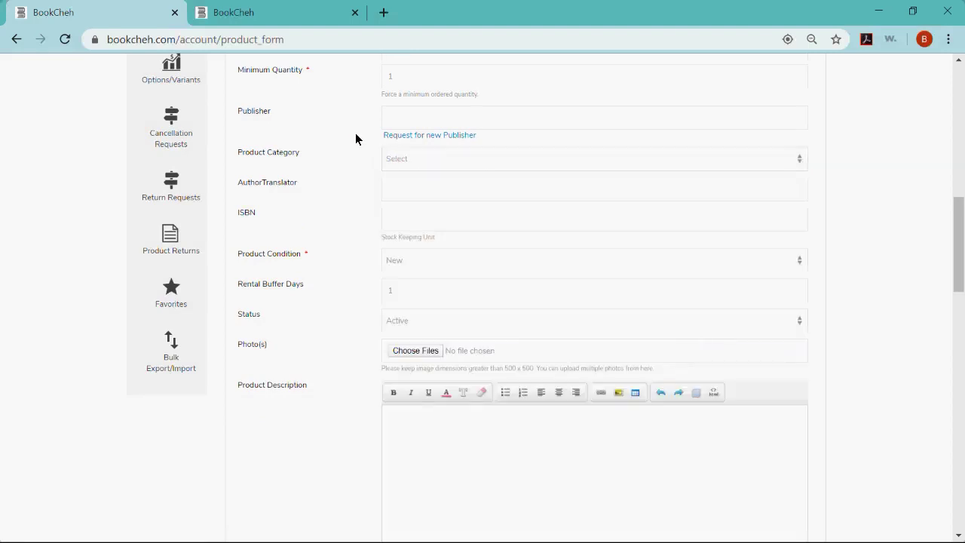
scroll(347, 151, down, 1)
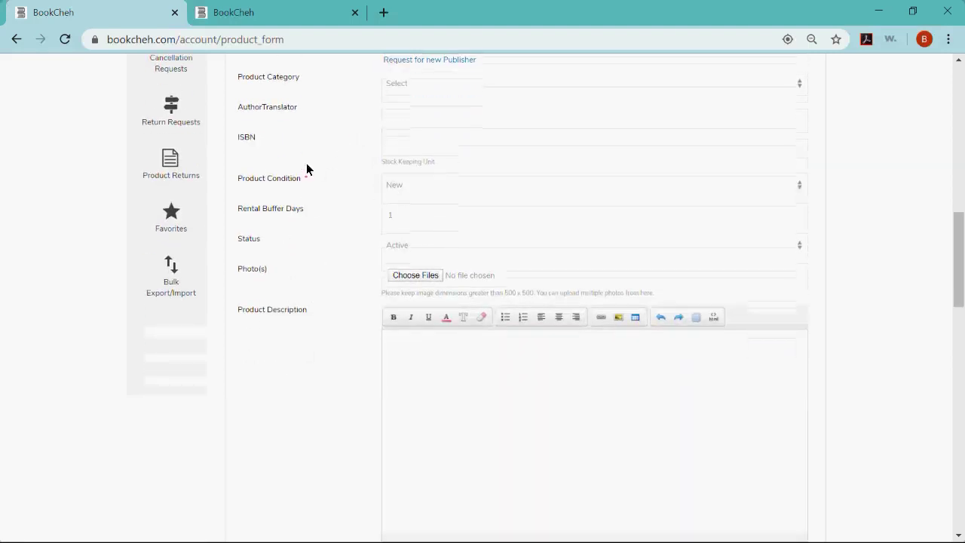
scroll(304, 151, down, 1)
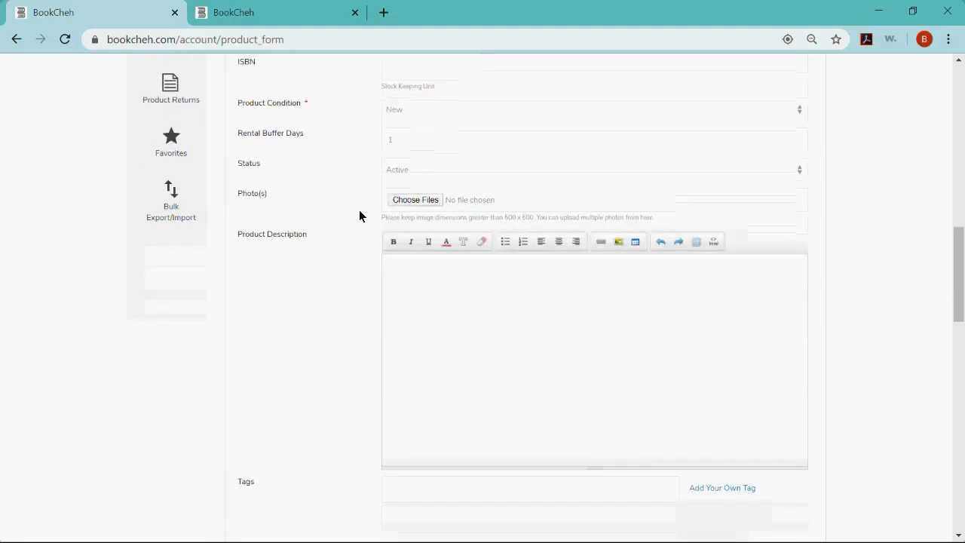
scroll(299, 226, down, 2)
scroll(341, 220, down, 2)
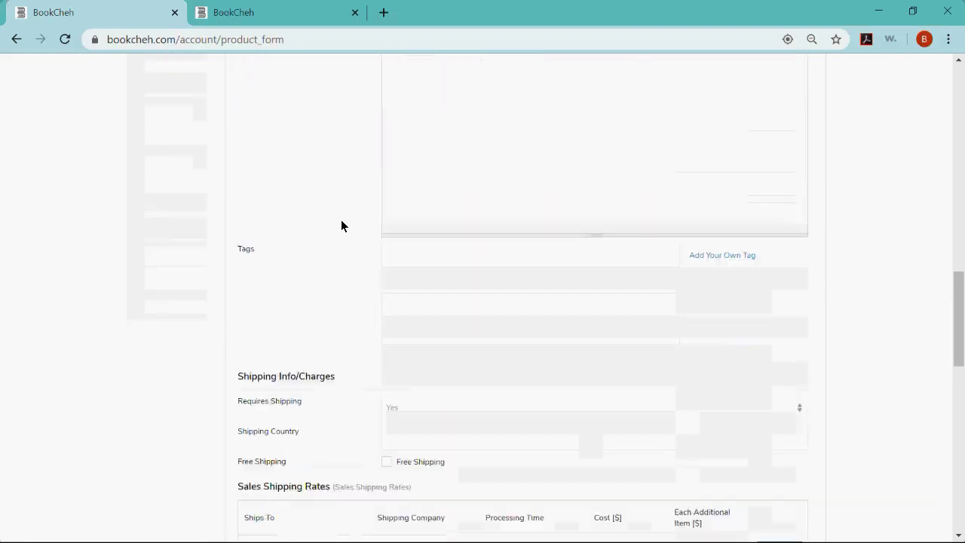
scroll(336, 179, down, 2)
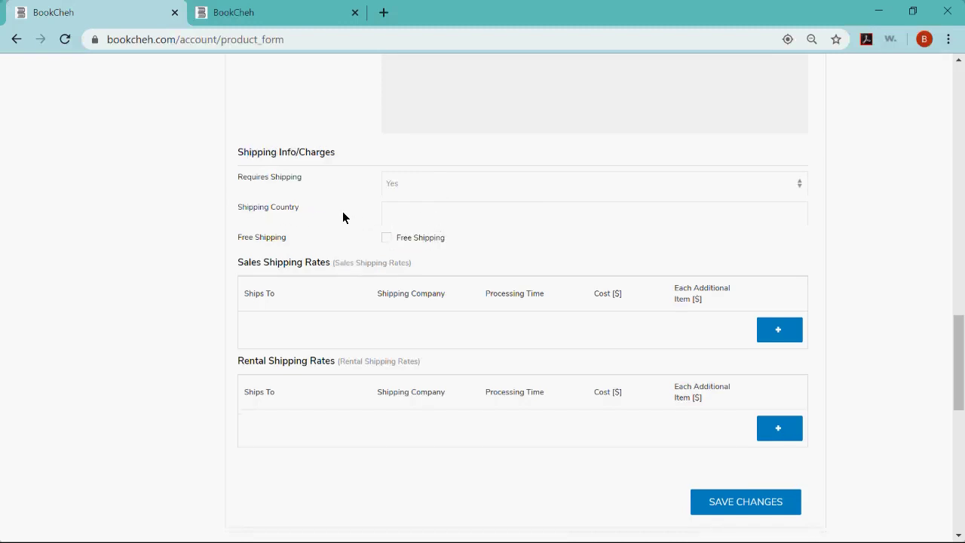
Add a sales shipping rate row with United States as the destination.
scroll(342, 218, down, 1)
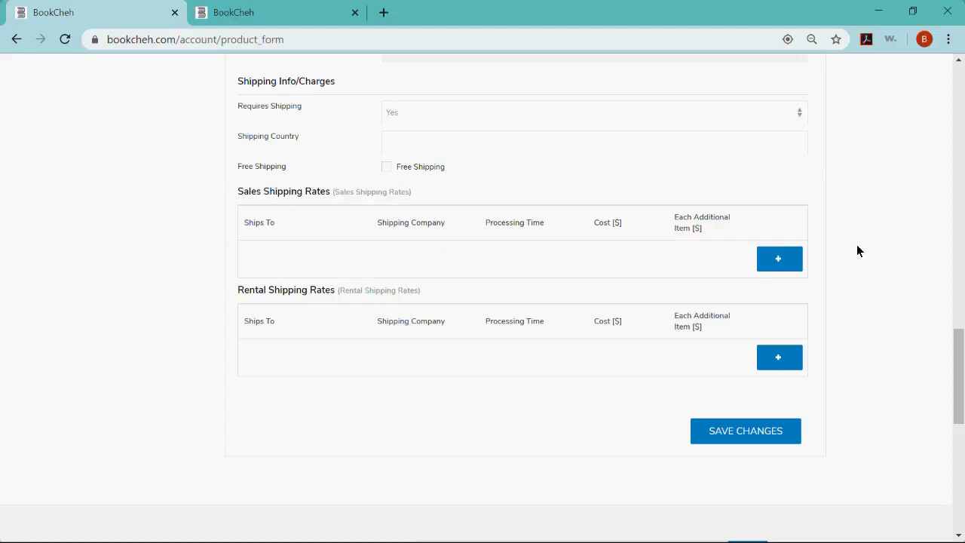
click(765, 260)
click(289, 261)
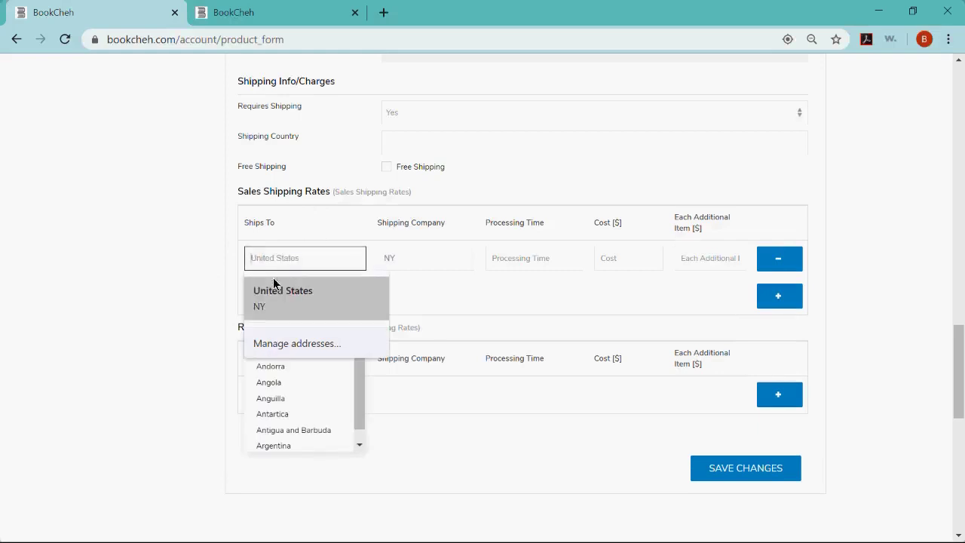
click(266, 304)
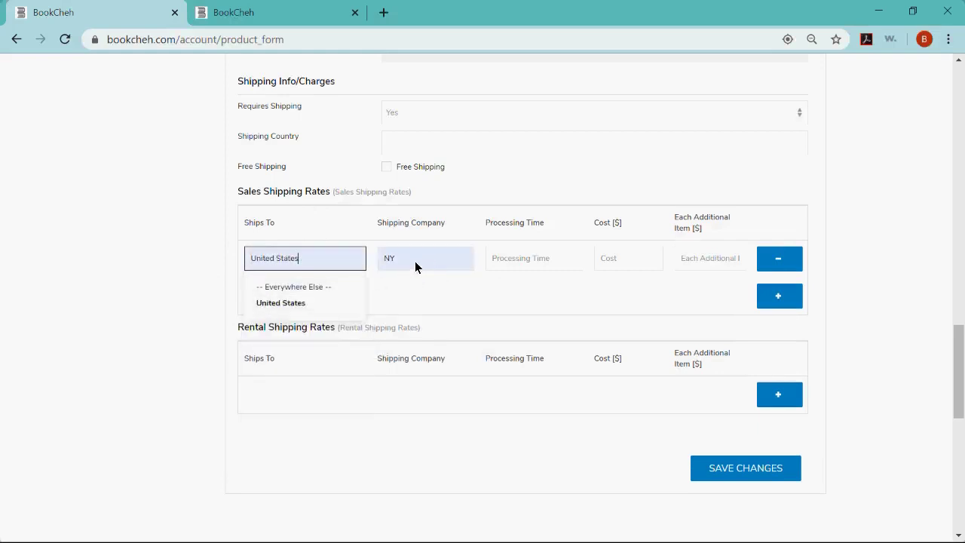
click(284, 303)
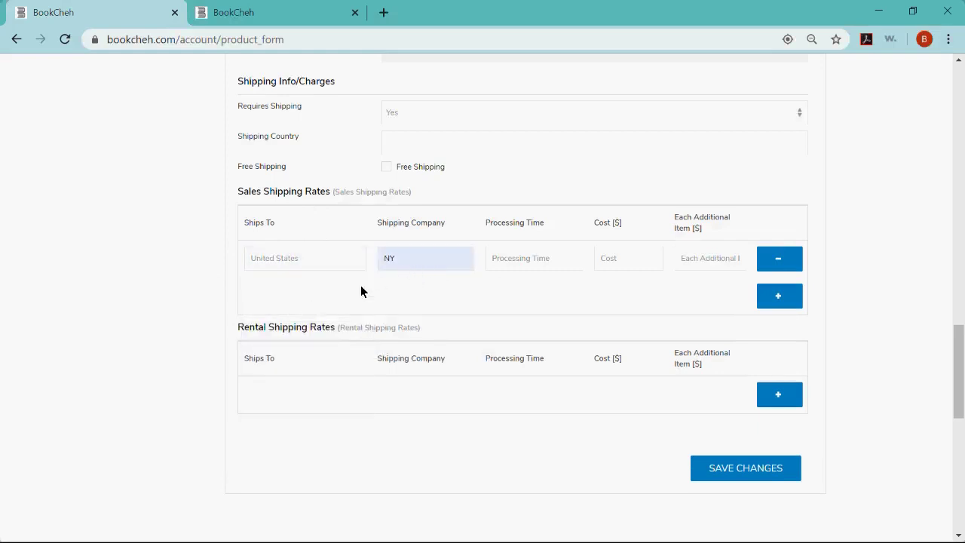
Clear the shipping company in the sales shipping rate row and check which carriers are offered.
click(414, 262)
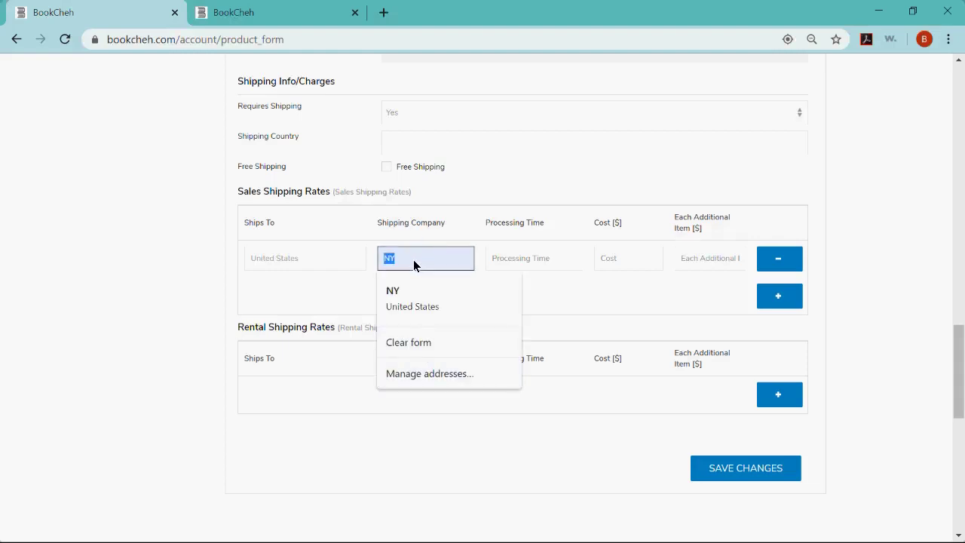
click(358, 298)
click(404, 258)
click(565, 285)
click(467, 264)
key(BackSpace)
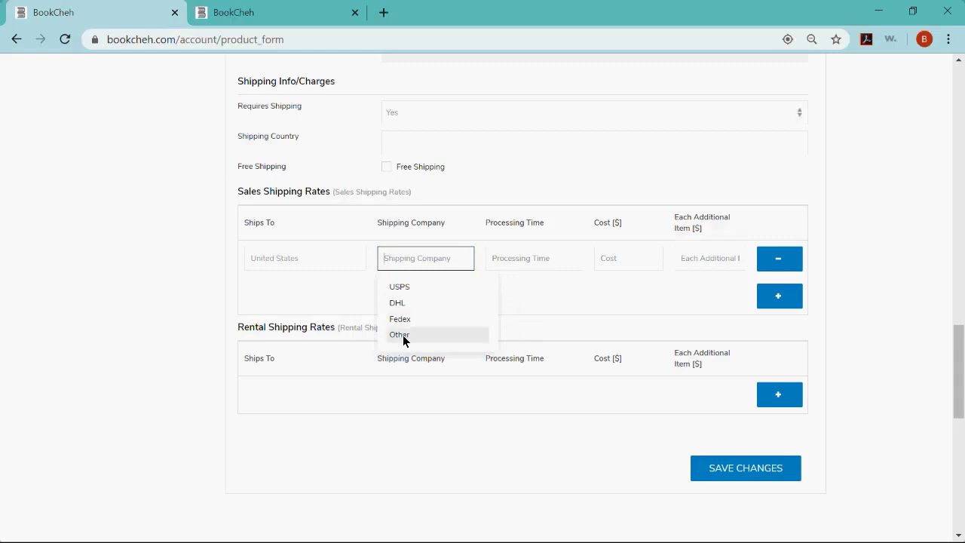
click(585, 309)
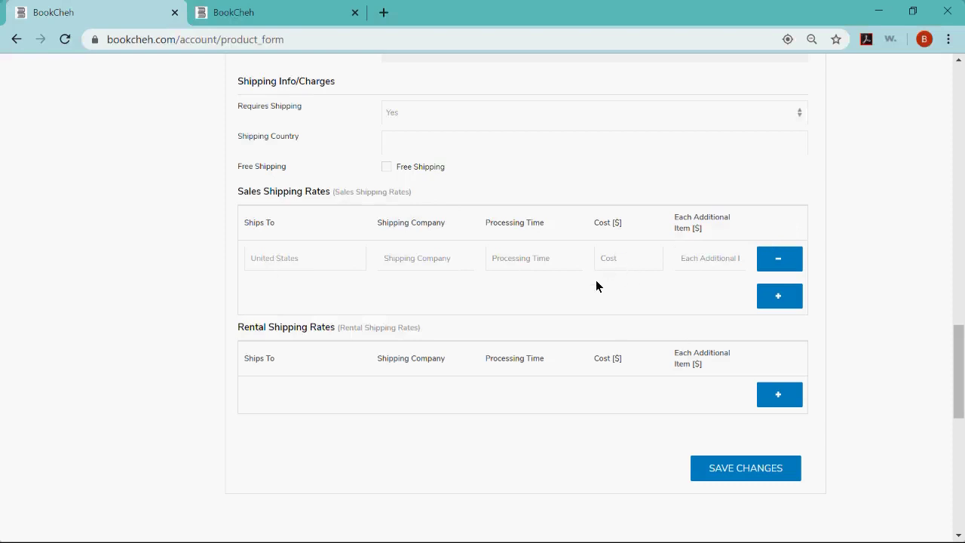
Examine the rental shipping rates section and look back over the general product fields up to the product type and mode.
scroll(596, 280, down, 1)
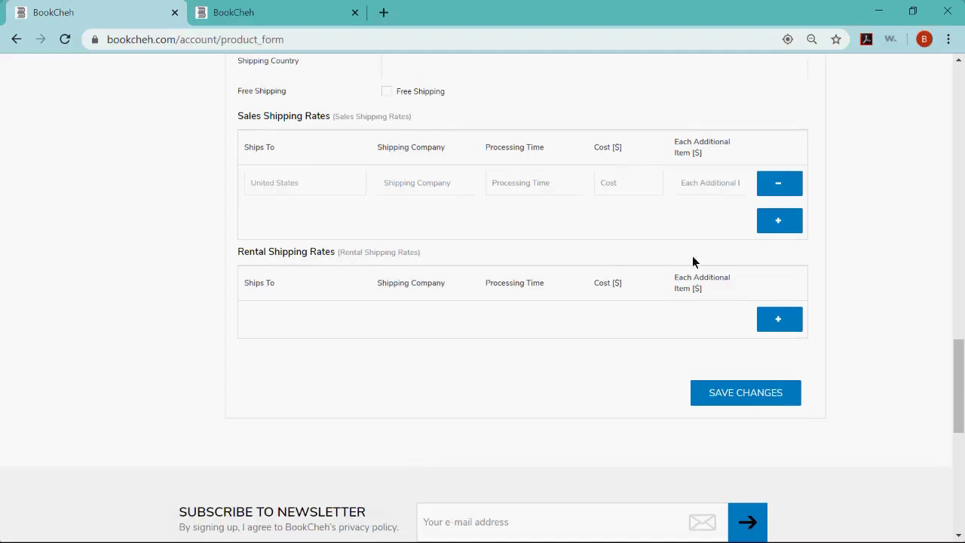
scroll(309, 344, up, 1)
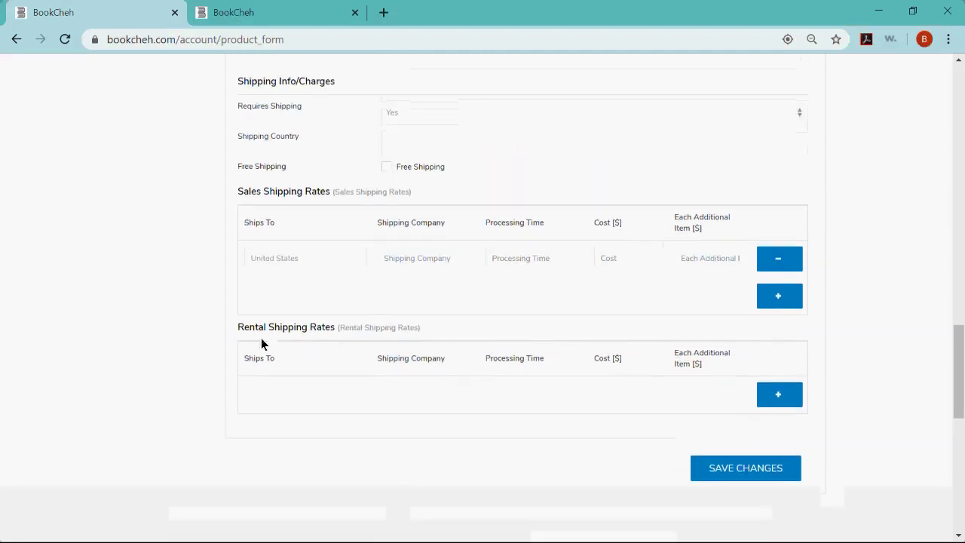
scroll(215, 337, down, 1)
scroll(181, 330, up, 10)
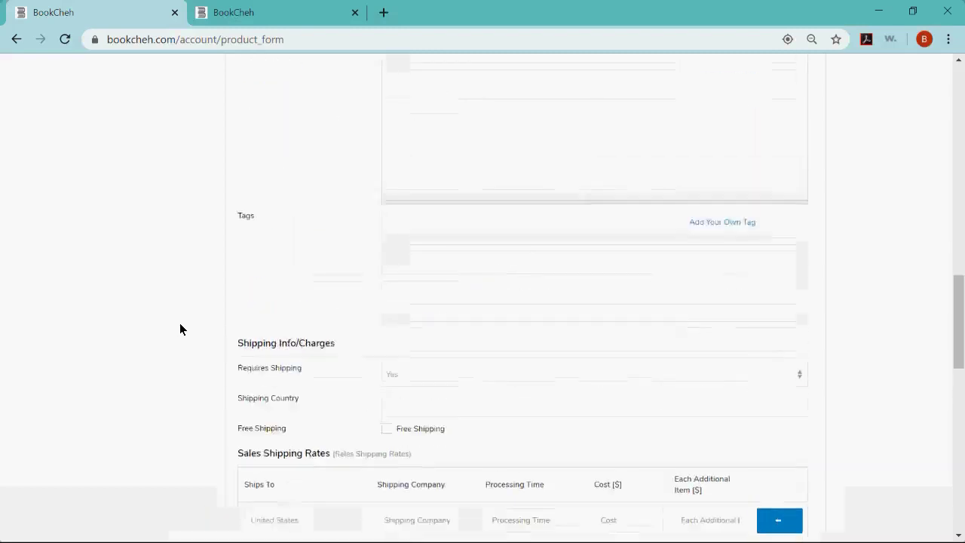
scroll(221, 330, up, 5)
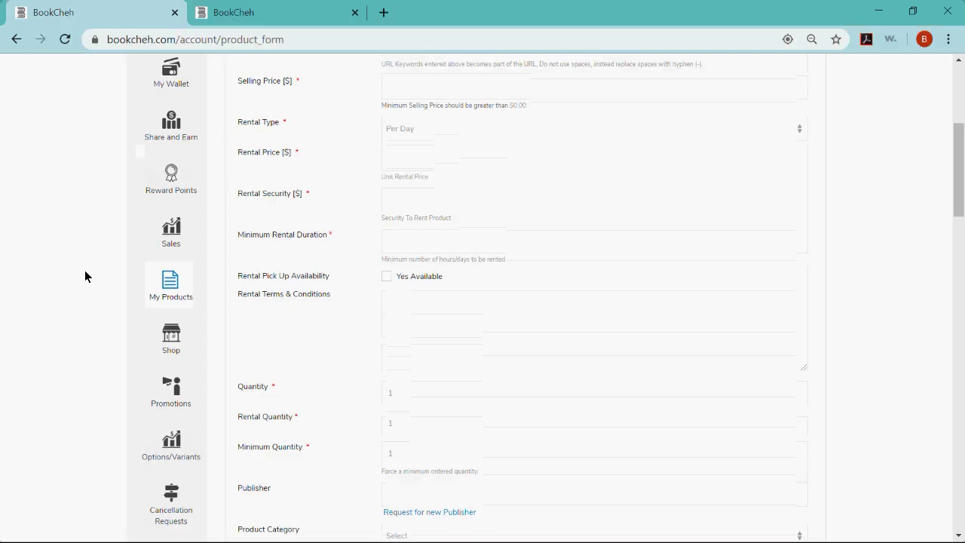
scroll(123, 280, down, 1)
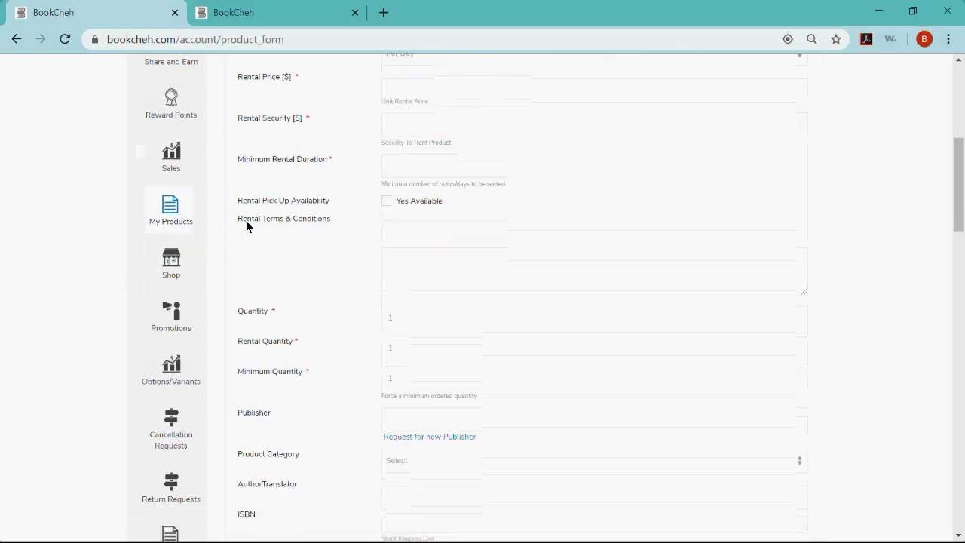
scroll(25, 280, down, 1)
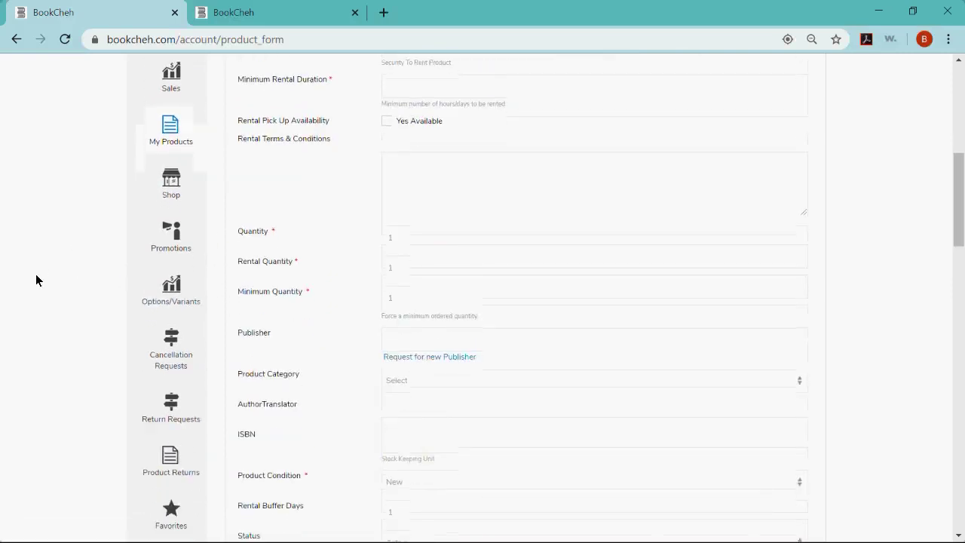
scroll(34, 301, down, 1)
scroll(41, 249, down, 1)
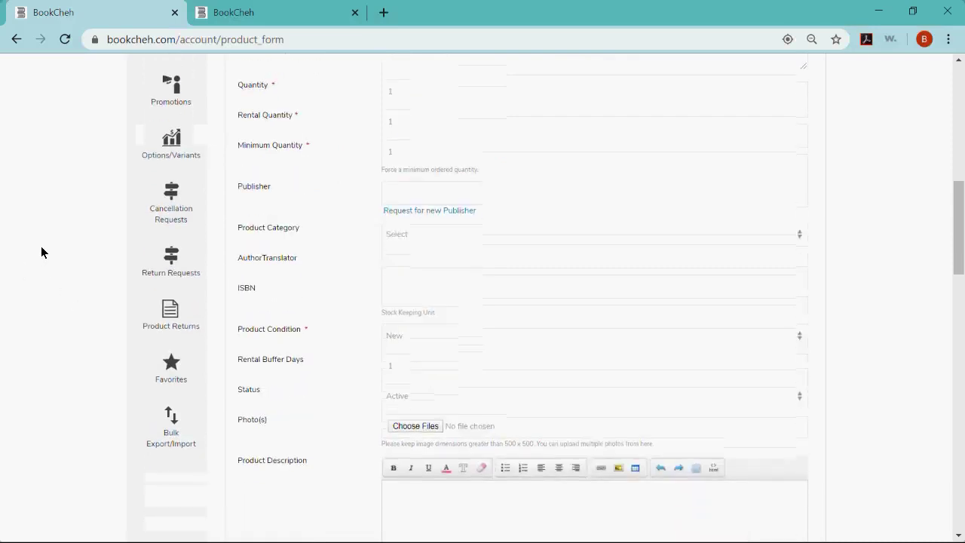
scroll(42, 256, up, 3)
scroll(42, 257, up, 2)
scroll(44, 256, up, 1)
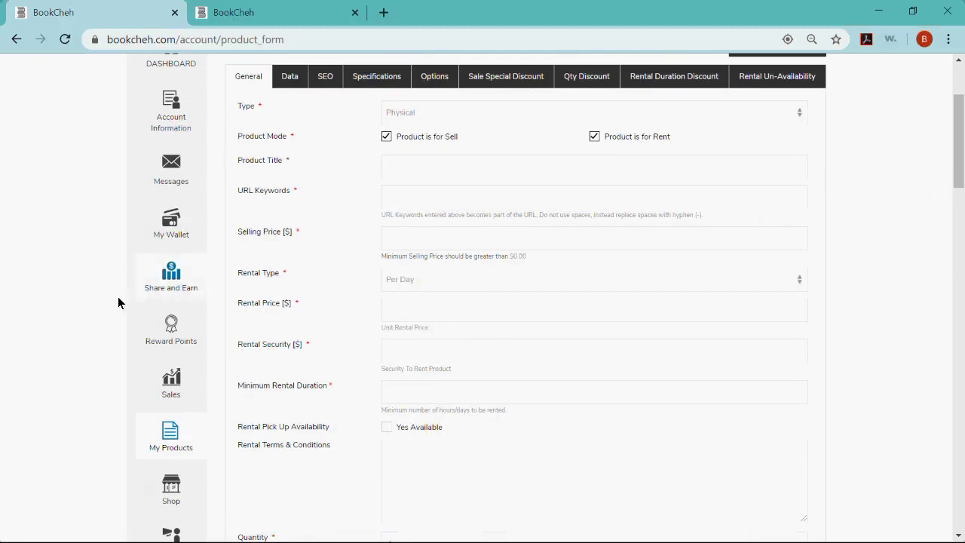
Open the Share and Earn page and select the invitation link for sharing.
click(168, 282)
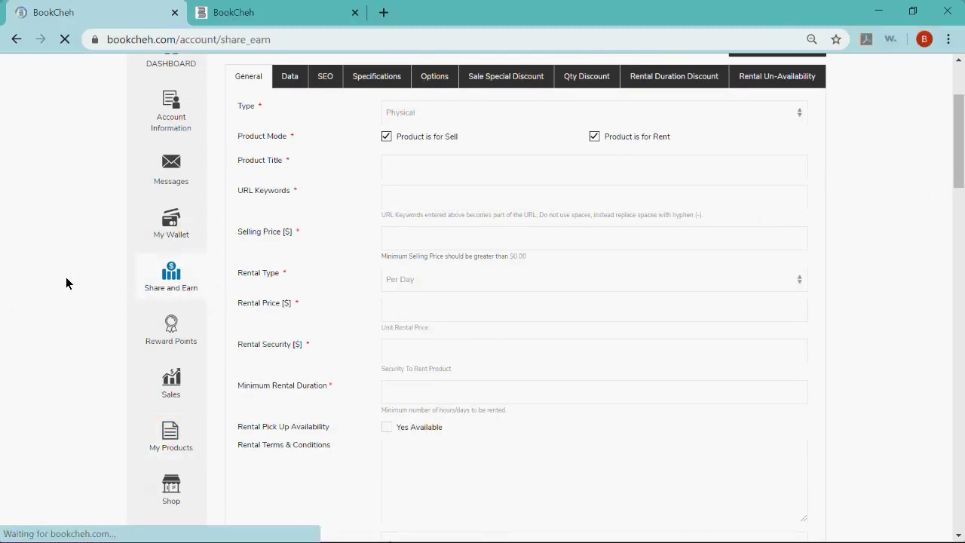
scroll(453, 301, down, 1)
click(340, 269)
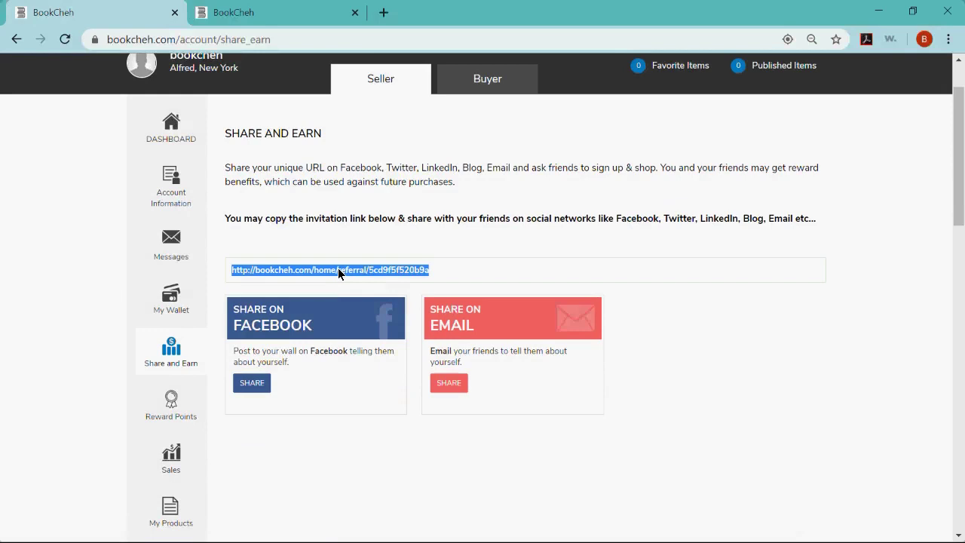
Deselect the invitation link, look over the rest of the Share and Earn page and open the Reward Points page.
click(905, 234)
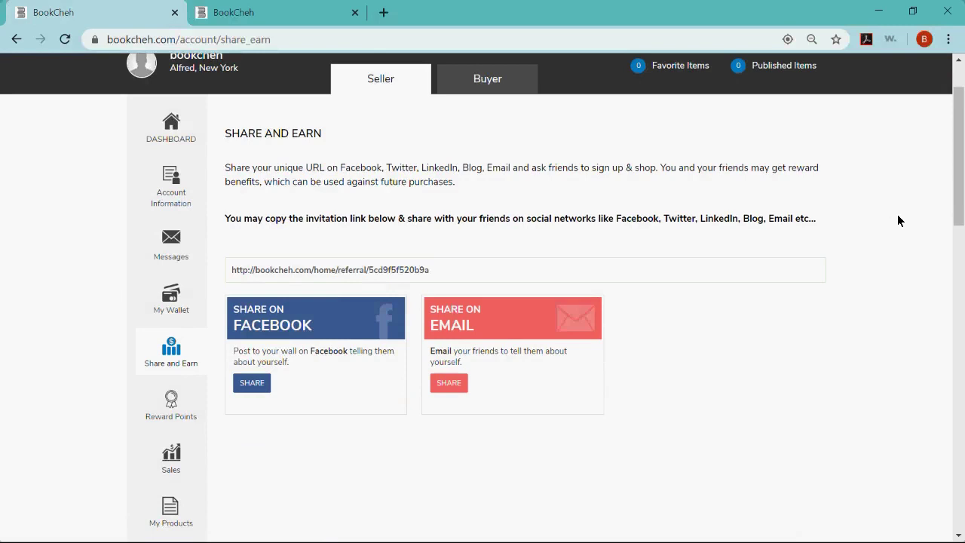
scroll(912, 228, up, 2)
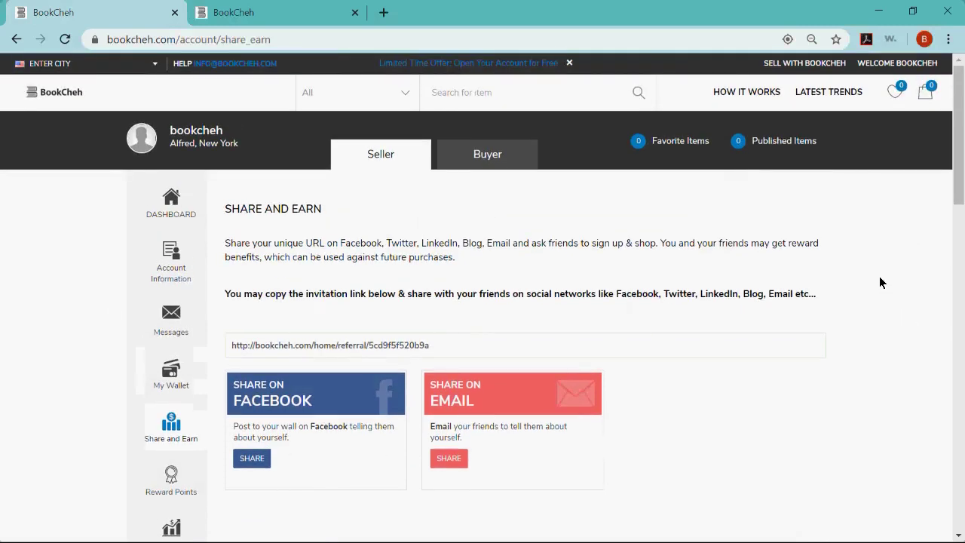
scroll(119, 323, down, 1)
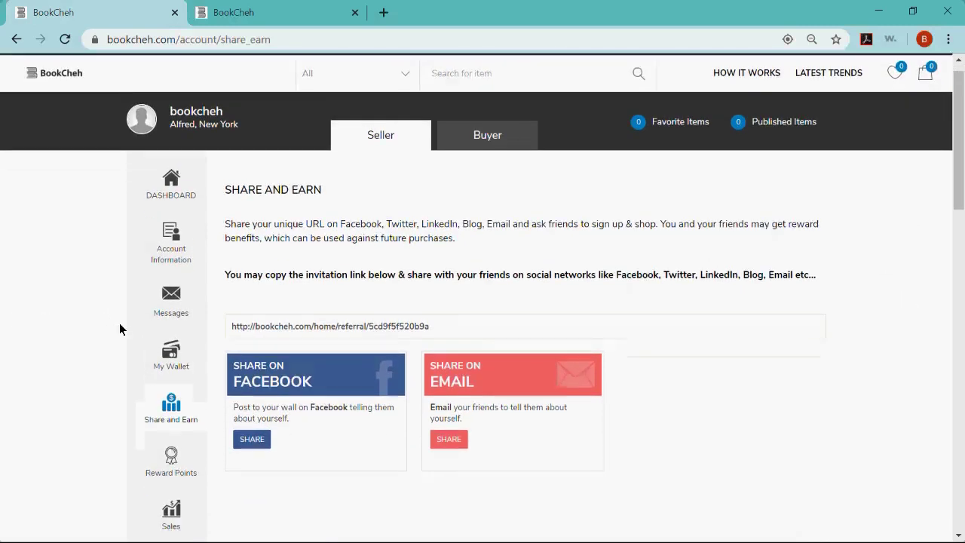
scroll(119, 323, down, 3)
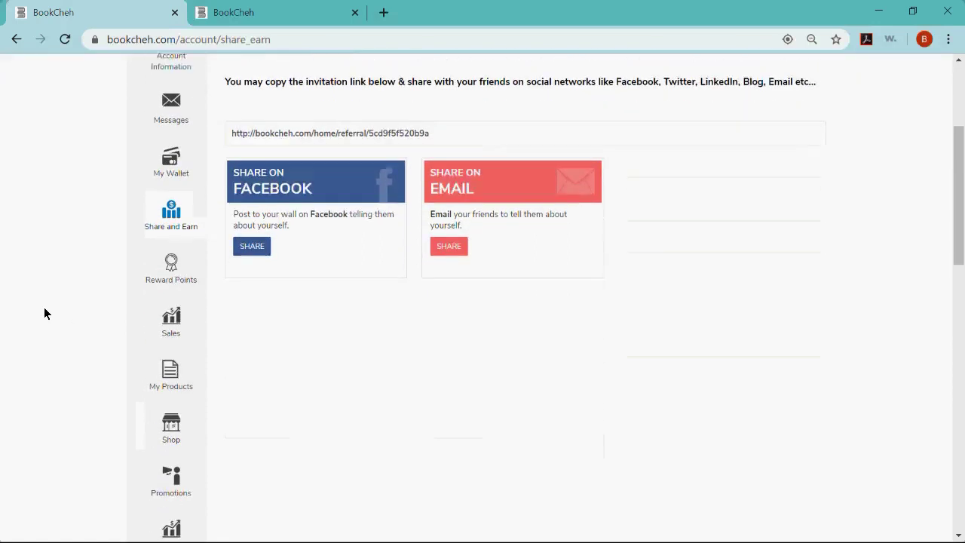
click(171, 268)
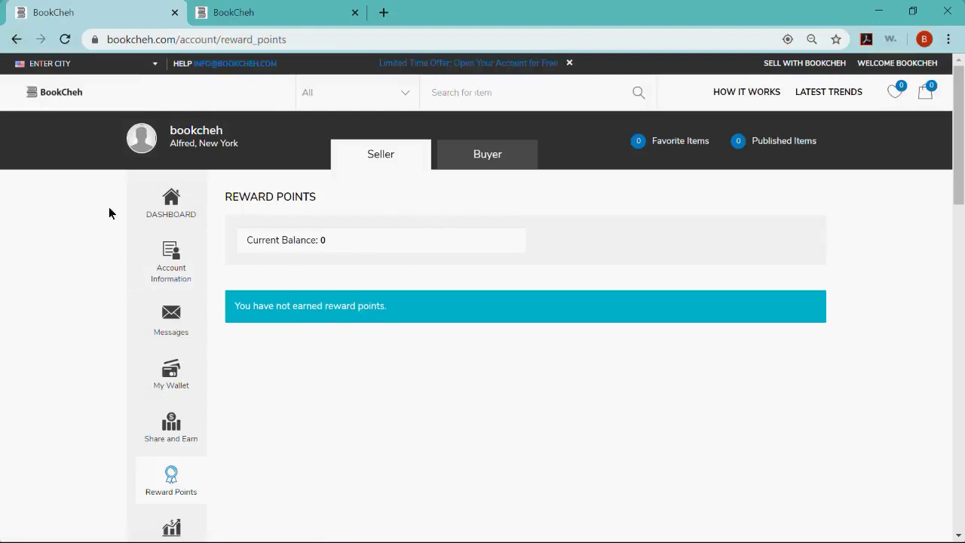
Switch the browser to full screen while viewing the Reward Points page.
scroll(83, 292, down, 3)
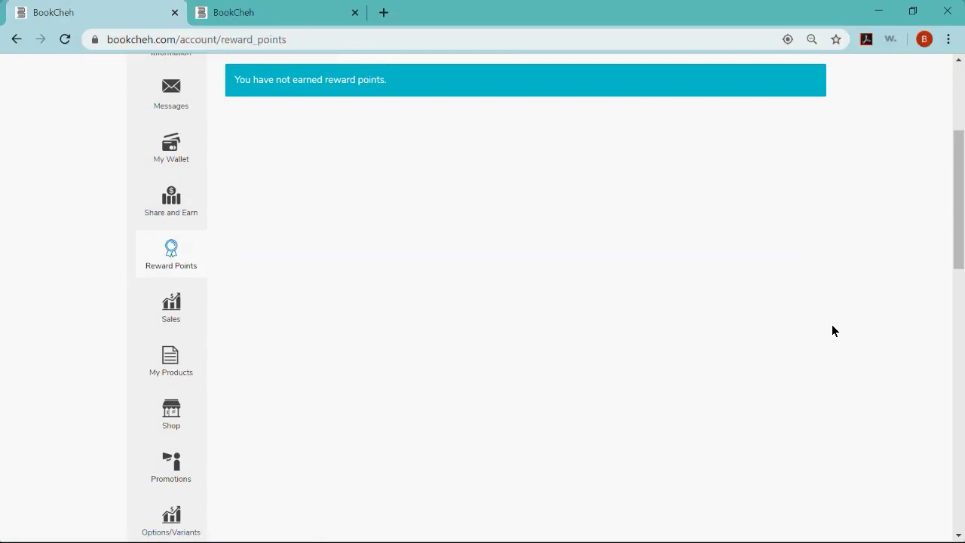
key(F11)
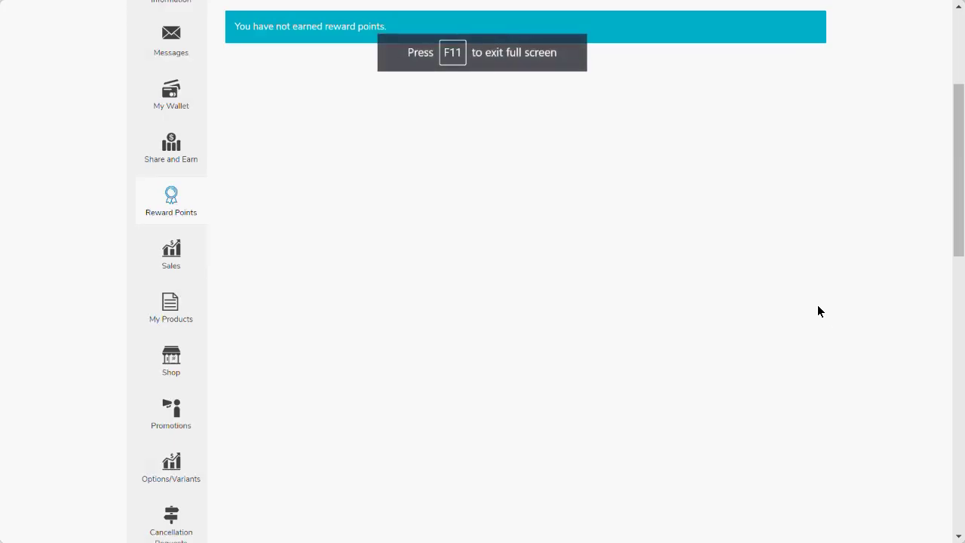
scroll(5, 323, down, 1)
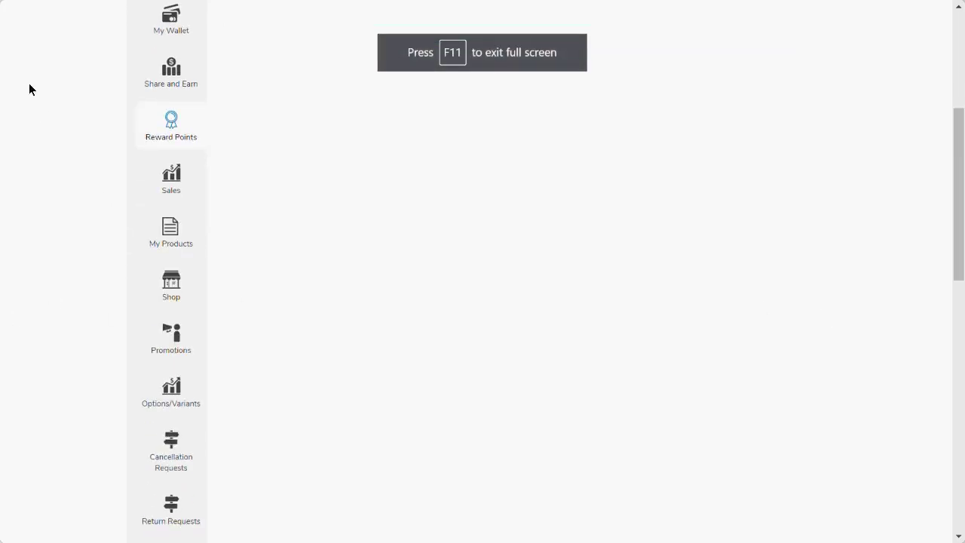
Open the Sales page and view its rented items and credits summary.
click(158, 184)
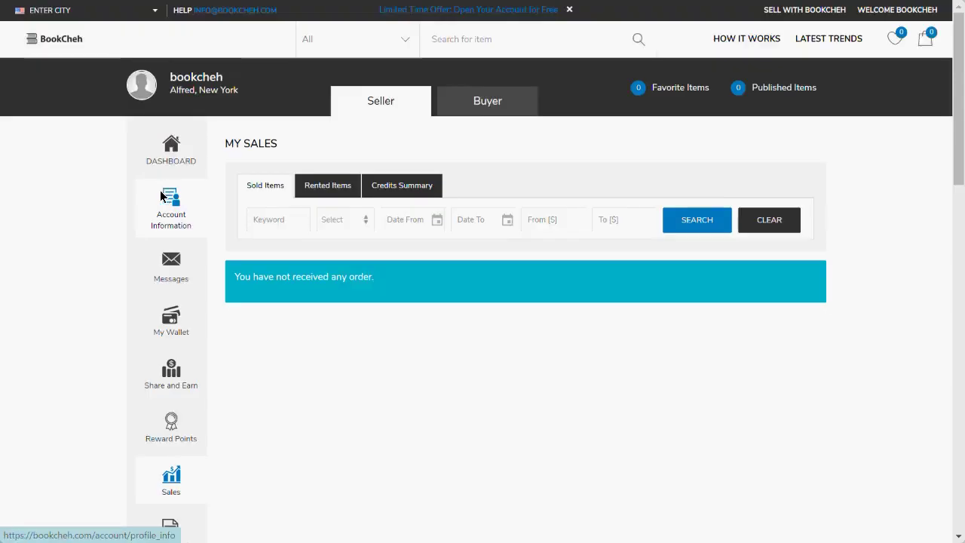
scroll(66, 241, down, 1)
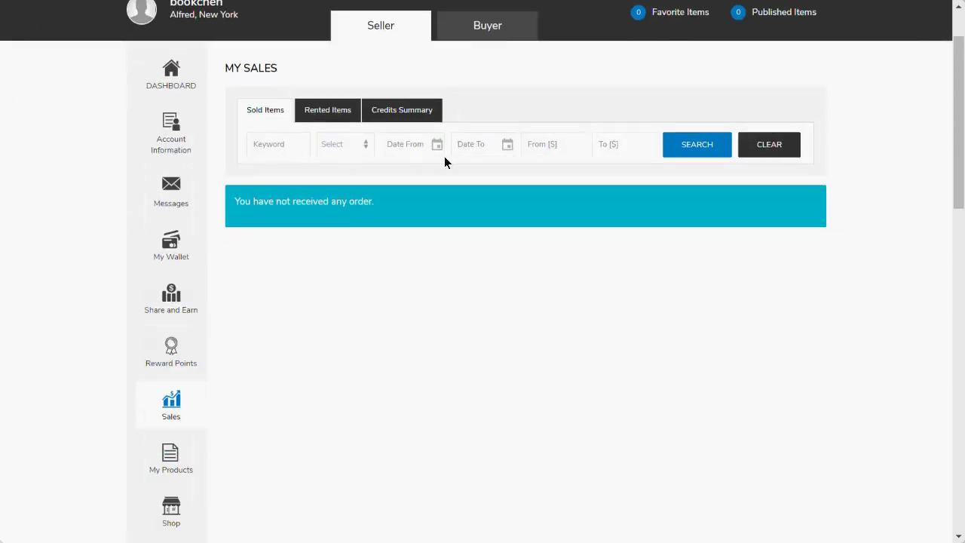
click(338, 115)
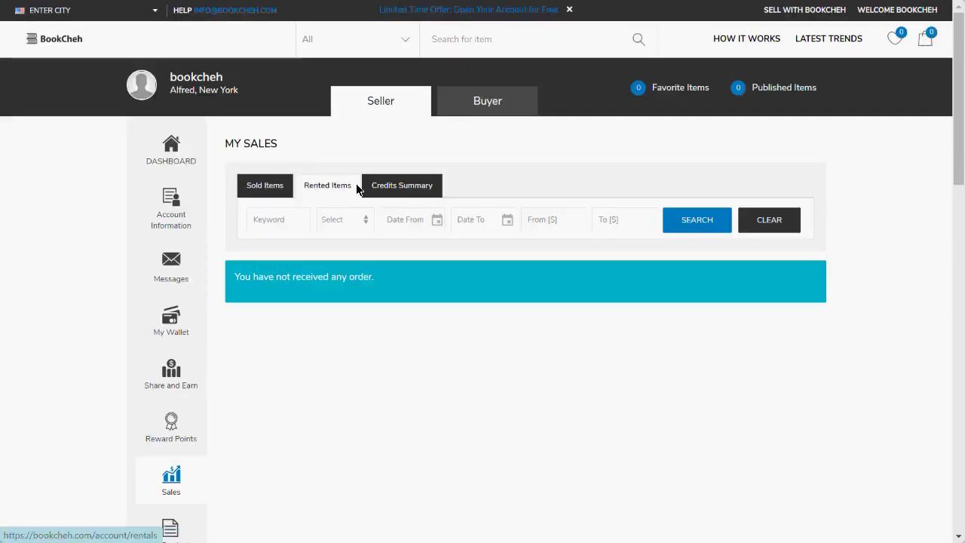
click(377, 190)
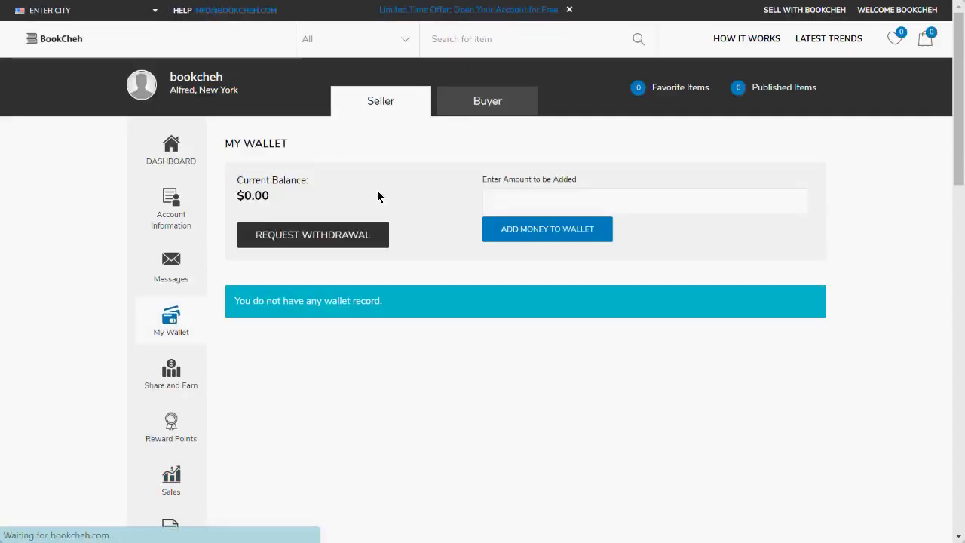
Open the Promotions page from the seller account and try to start a product promotion.
scroll(64, 313, down, 2)
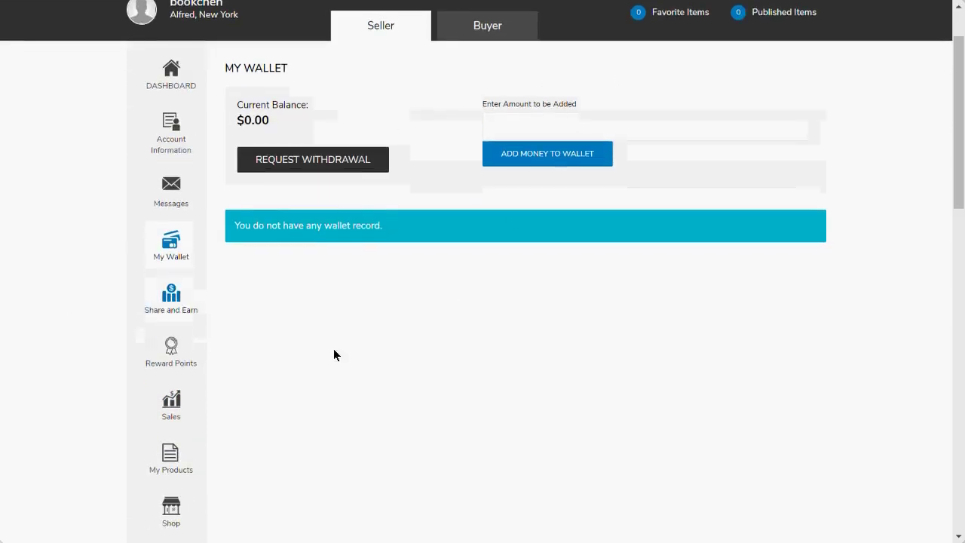
scroll(41, 279, down, 5)
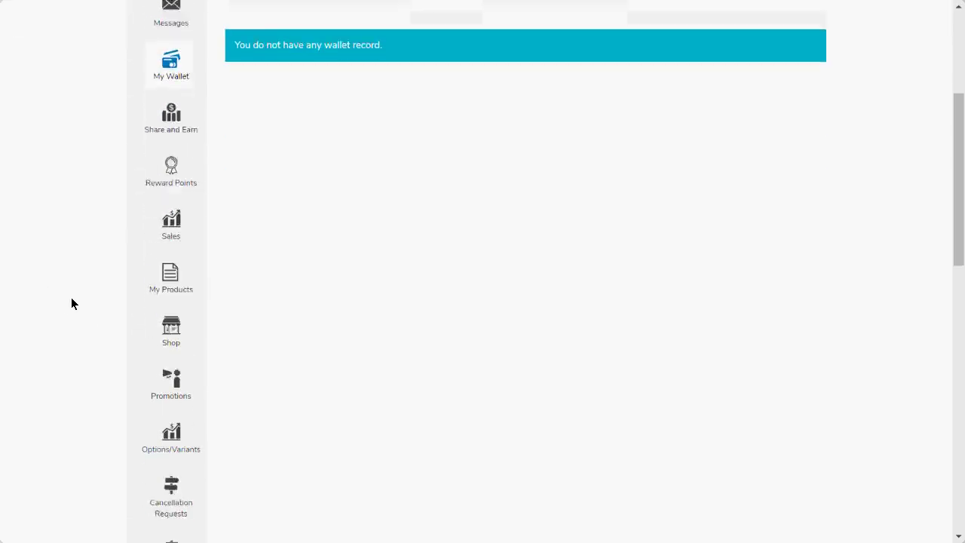
scroll(72, 303, down, 3)
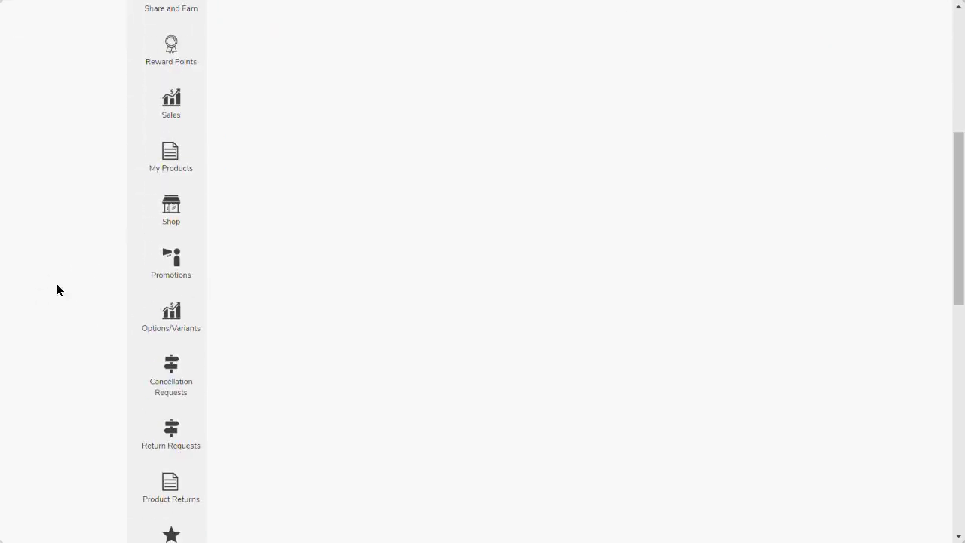
scroll(58, 279, down, 2)
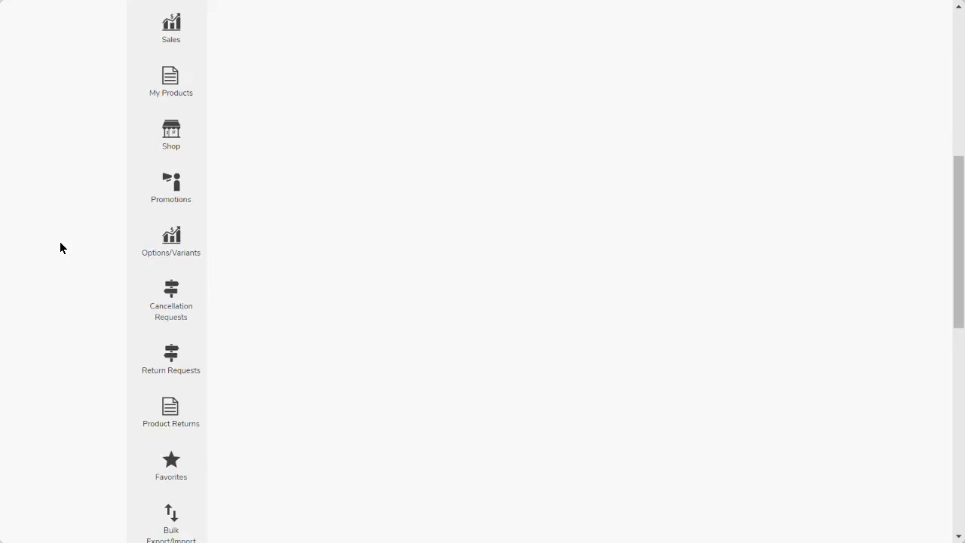
click(187, 200)
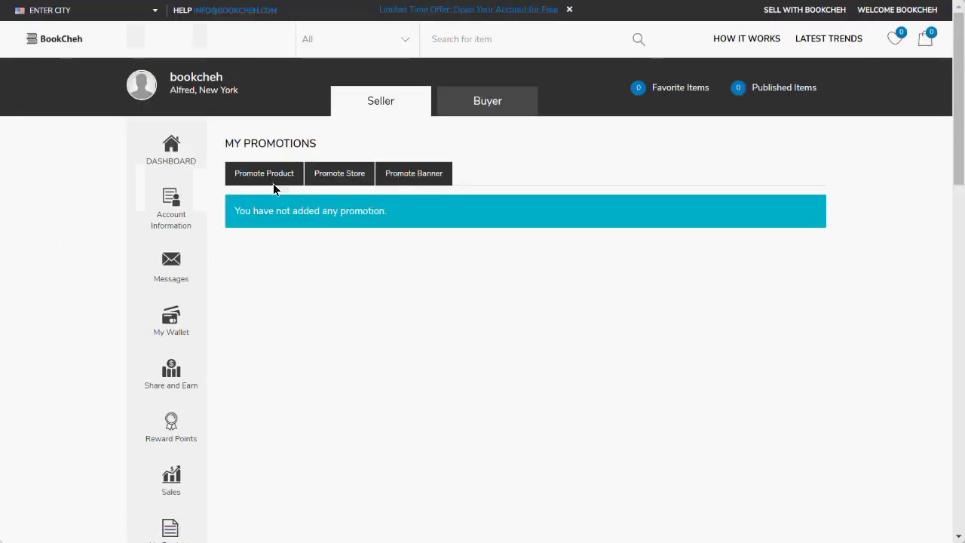
click(273, 184)
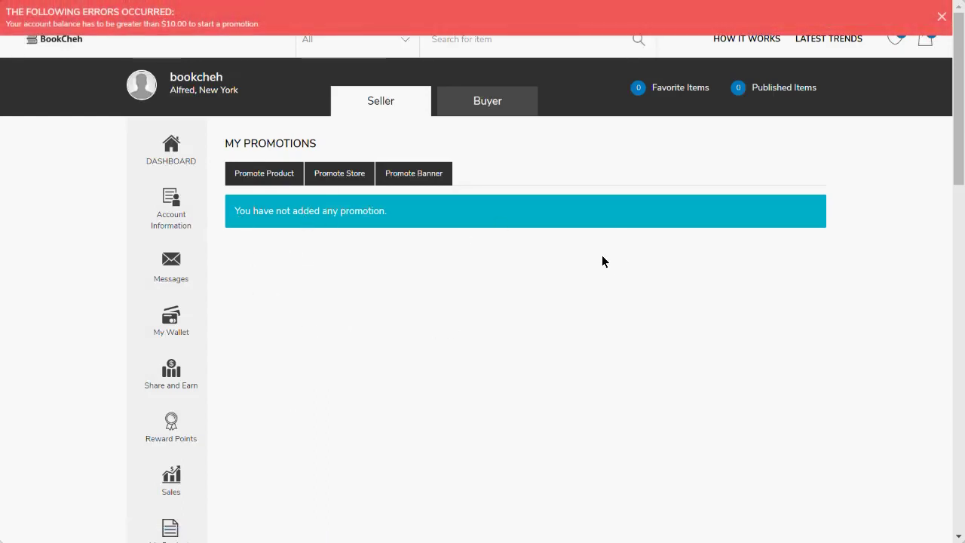
click(942, 18)
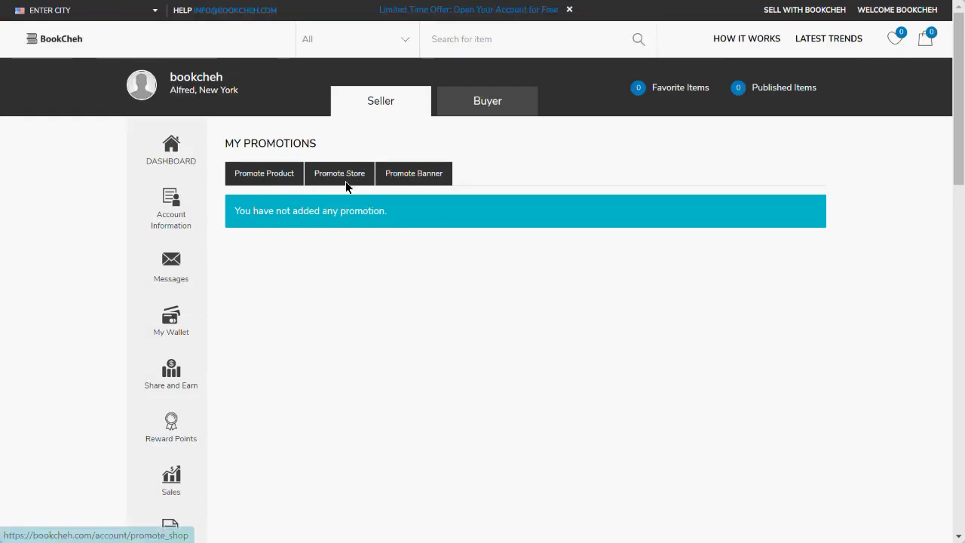
Open the Bulk Export/Import page, check its import section and return to the export section.
scroll(72, 301, down, 3)
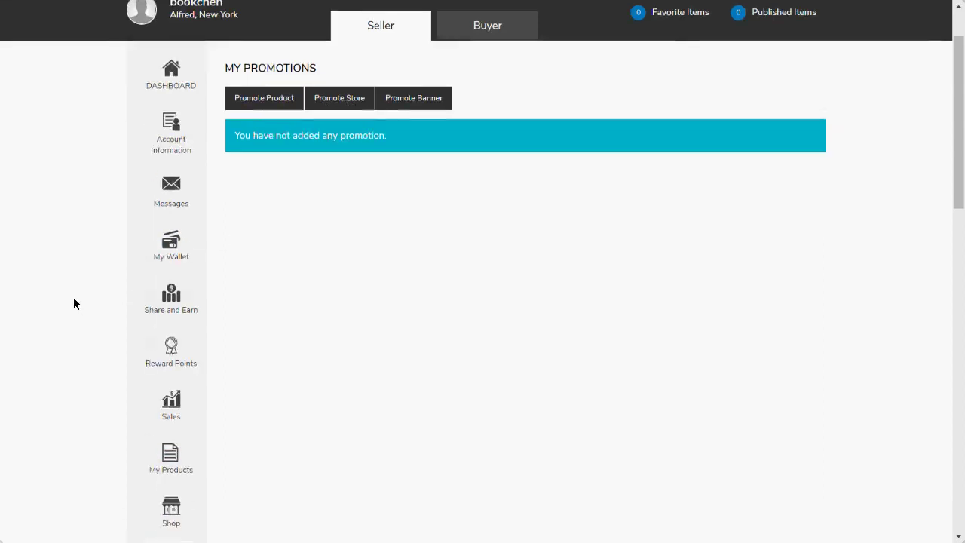
scroll(64, 303, down, 3)
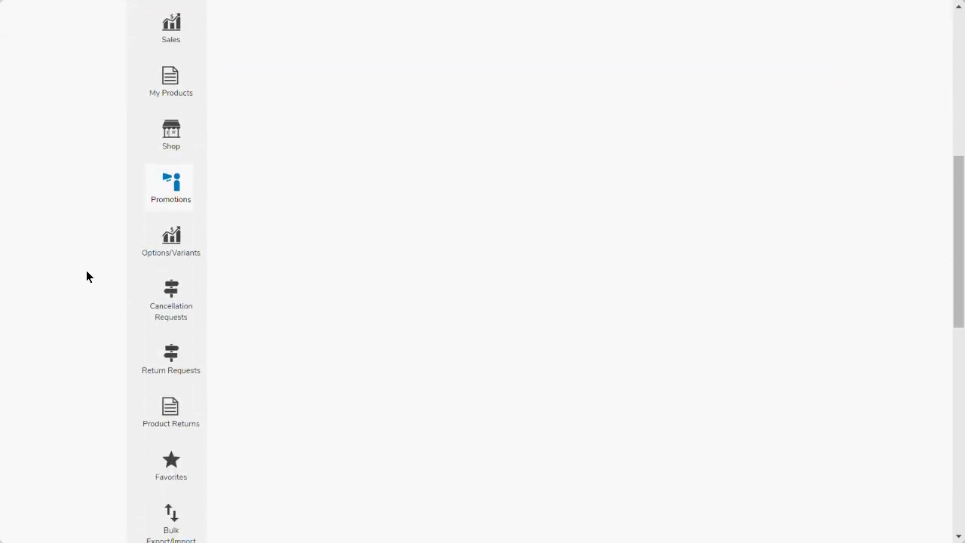
scroll(86, 276, down, 2)
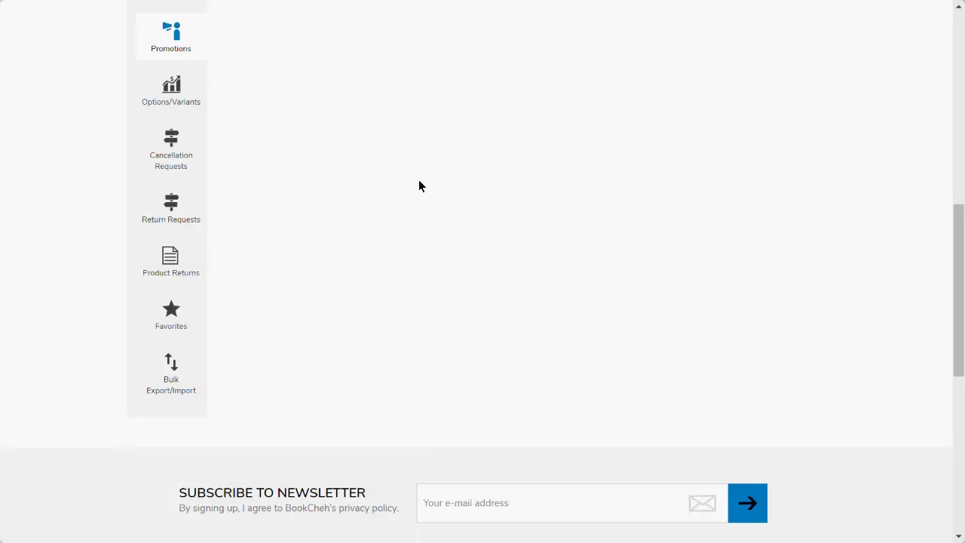
click(190, 361)
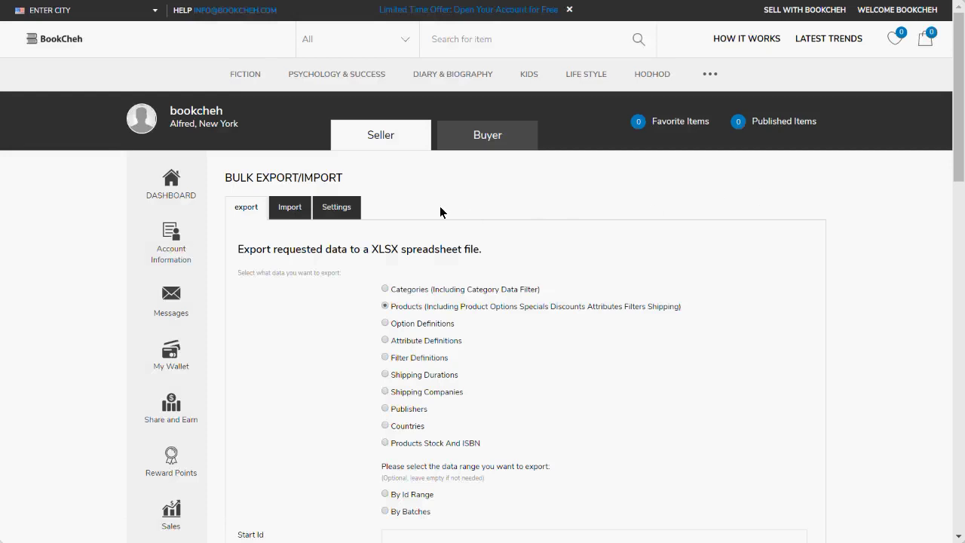
scroll(552, 184, down, 1)
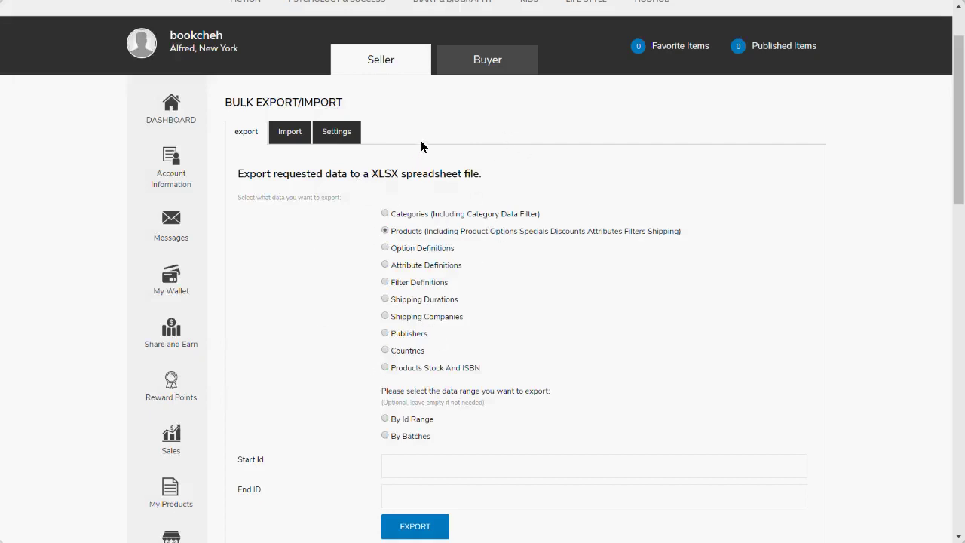
click(294, 136)
click(247, 199)
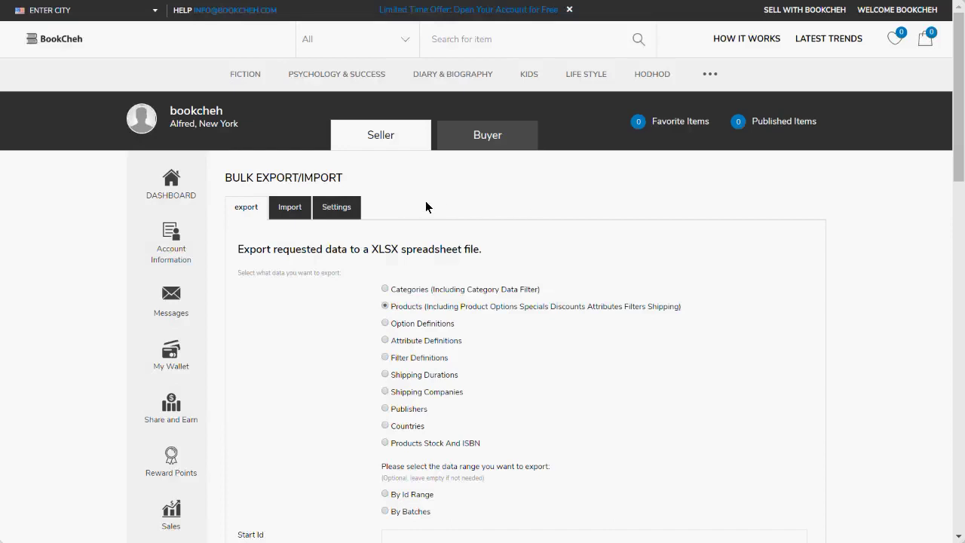
Examine the bulk export form, from the selectable data types down to the data range options and ID fields.
scroll(423, 200, down, 1)
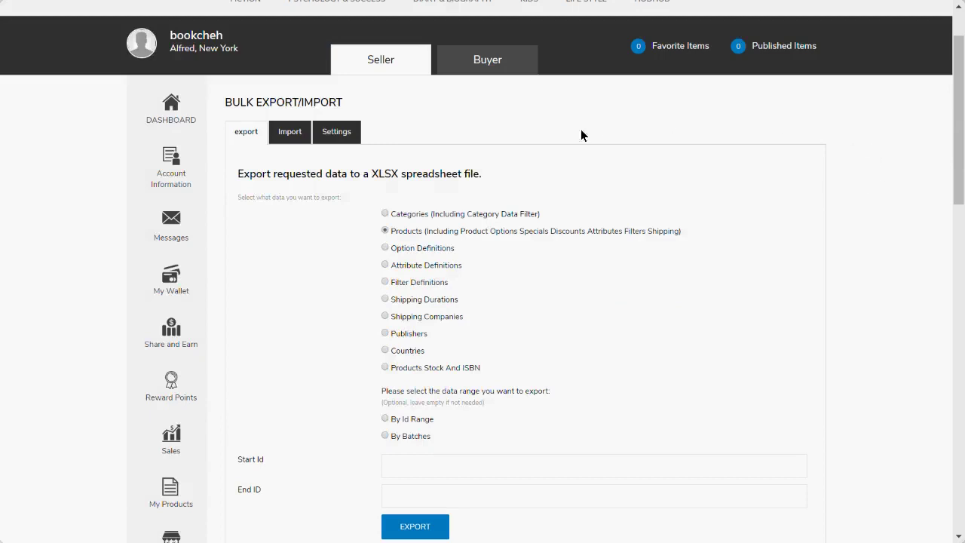
scroll(42, 306, down, 2)
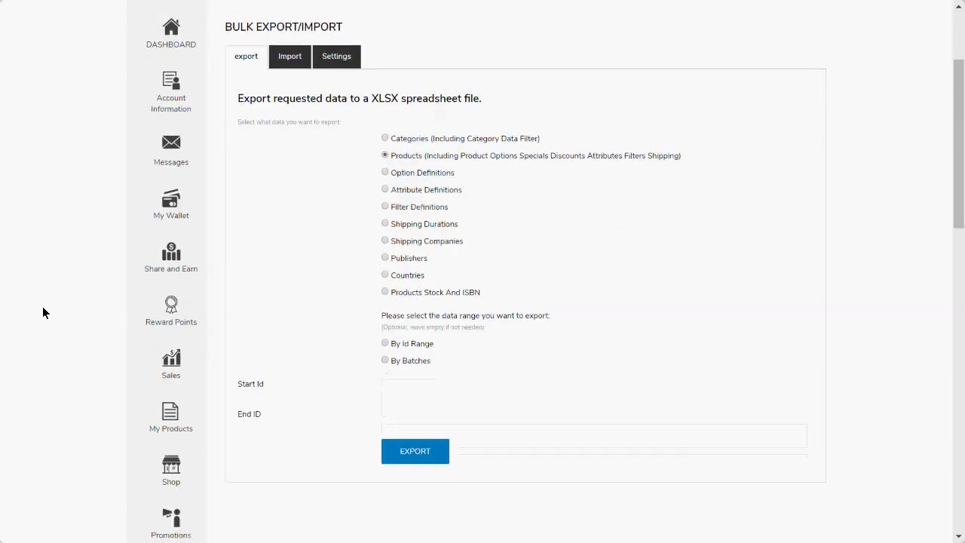
scroll(40, 305, up, 1)
scroll(42, 308, up, 2)
scroll(64, 332, down, 1)
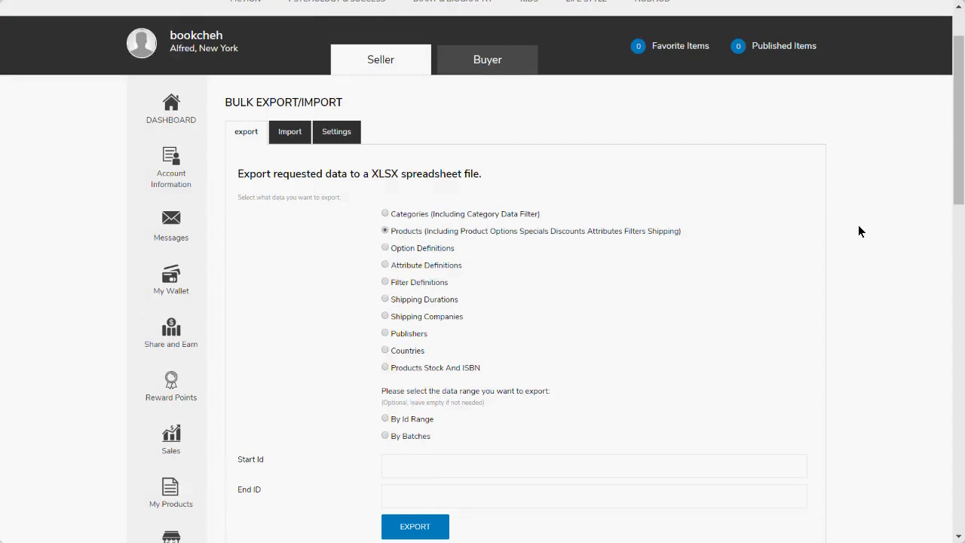
scroll(858, 230, up, 1)
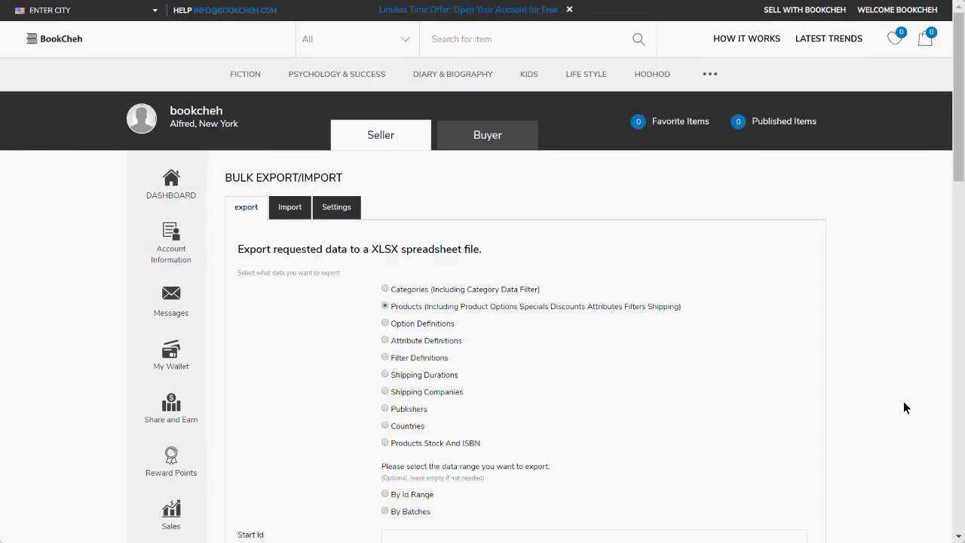
Switch to the buyer account and examine its dashboard and the available account sections down to Addresses.
click(487, 142)
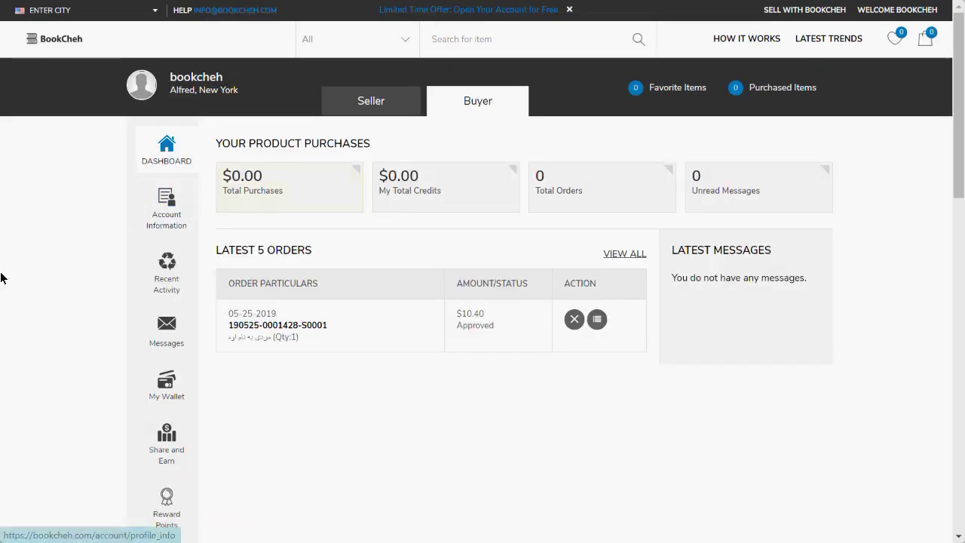
scroll(23, 222, down, 1)
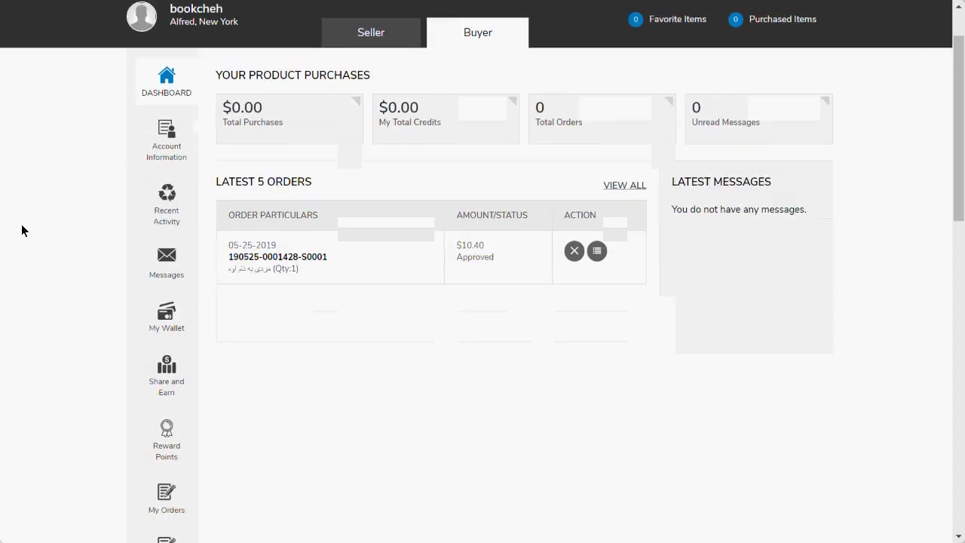
scroll(447, 328, down, 1)
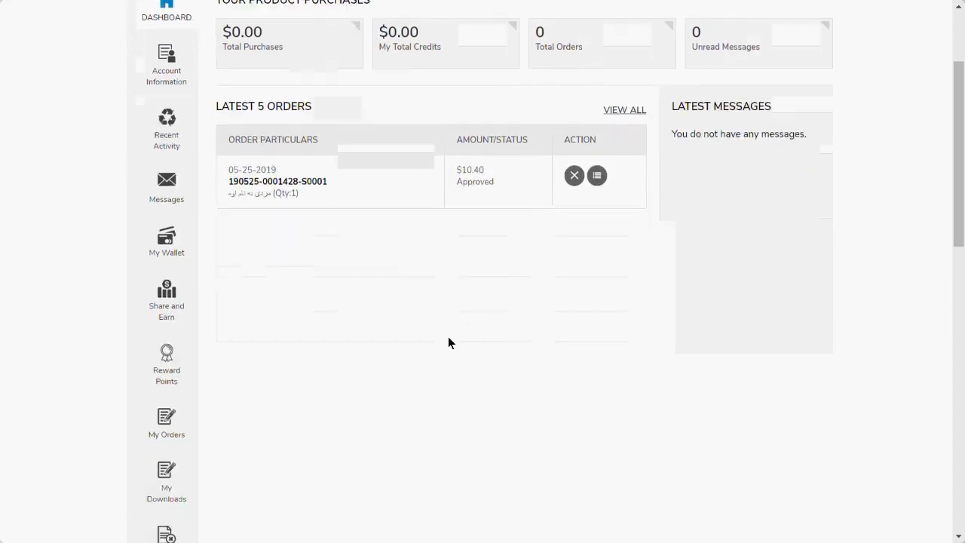
scroll(332, 218, down, 1)
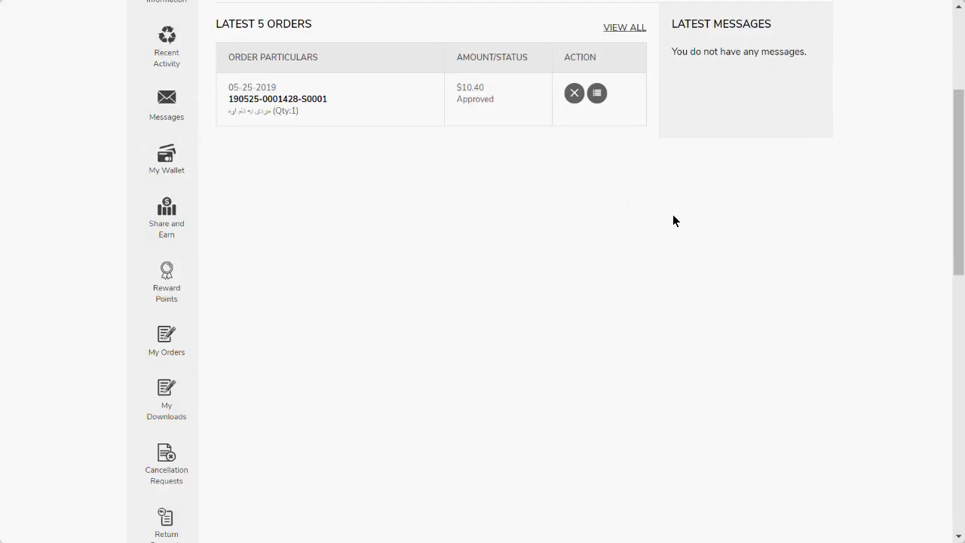
scroll(603, 208, down, 1)
scroll(87, 225, down, 1)
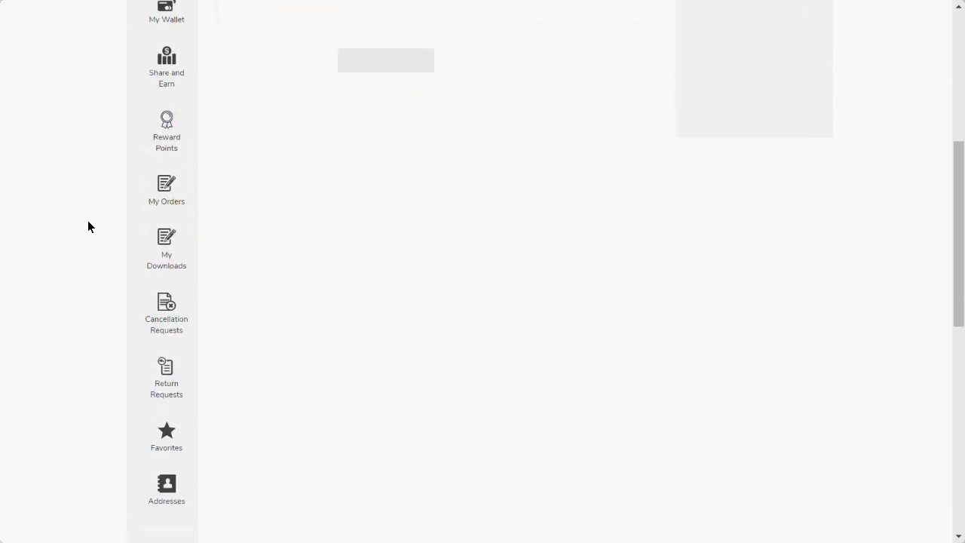
scroll(262, 352, down, 1)
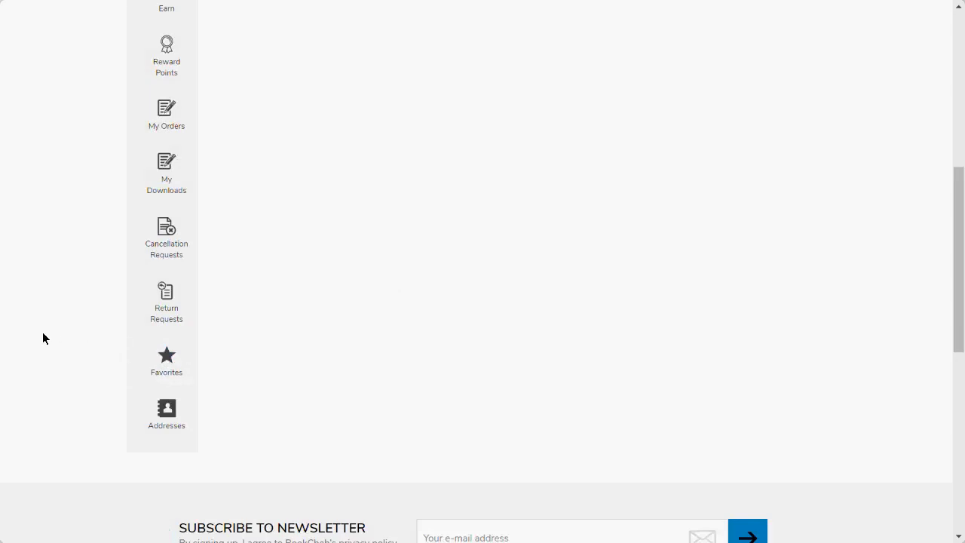
Leave the buyer dashboard for the site's home page and browse its Psychology & Success books.
scroll(37, 349, up, 2)
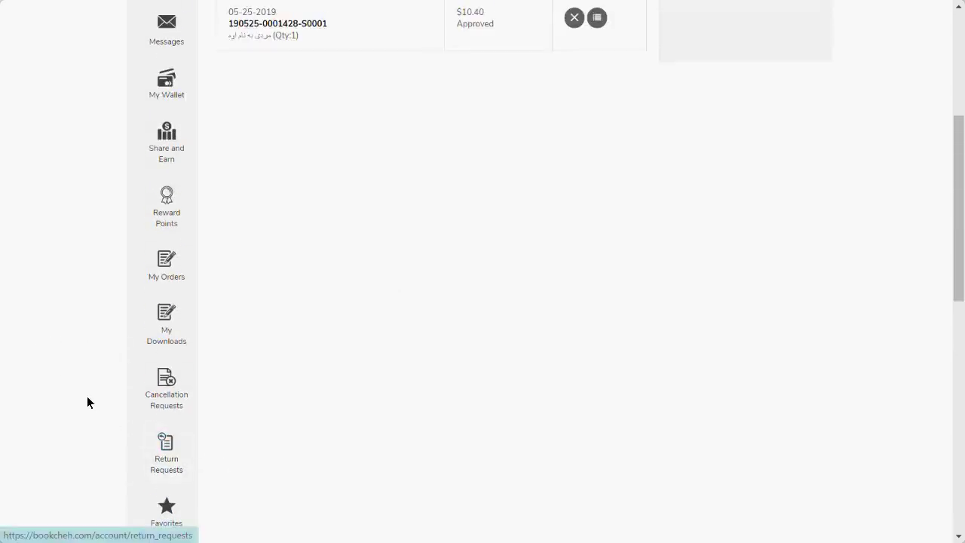
scroll(65, 337, up, 4)
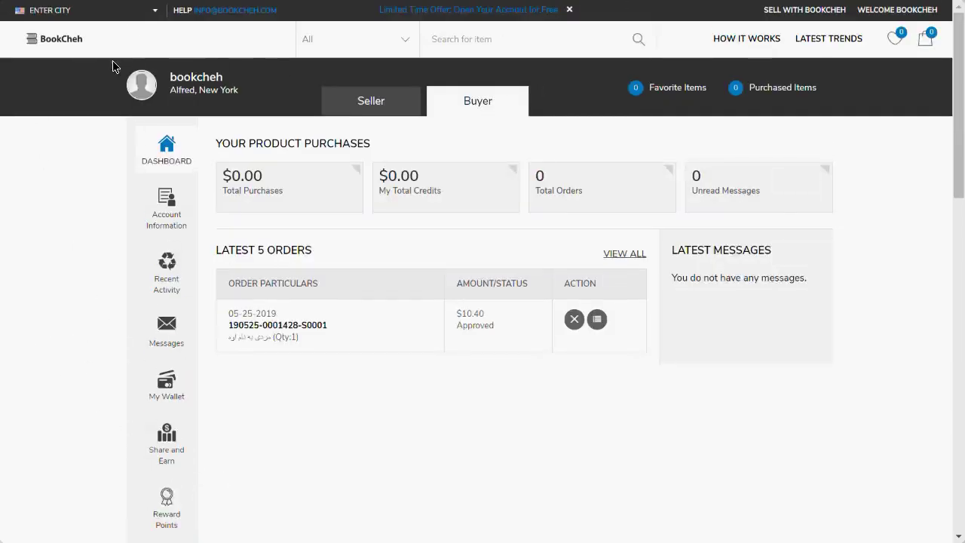
click(52, 39)
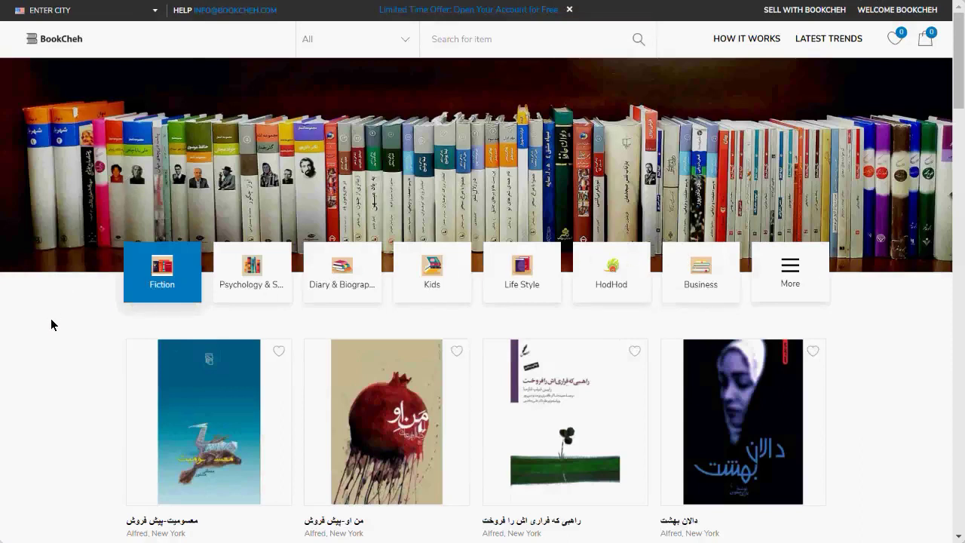
scroll(52, 324, down, 1)
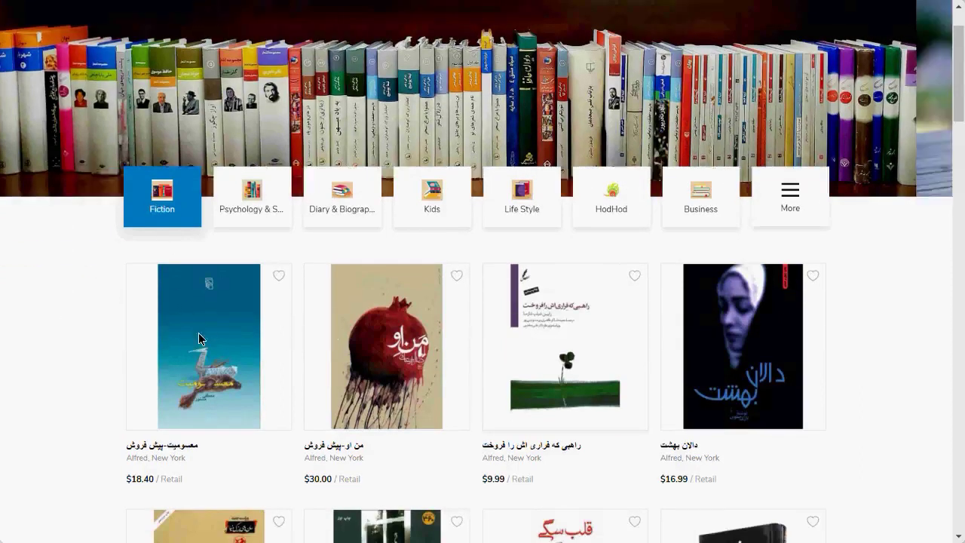
click(249, 205)
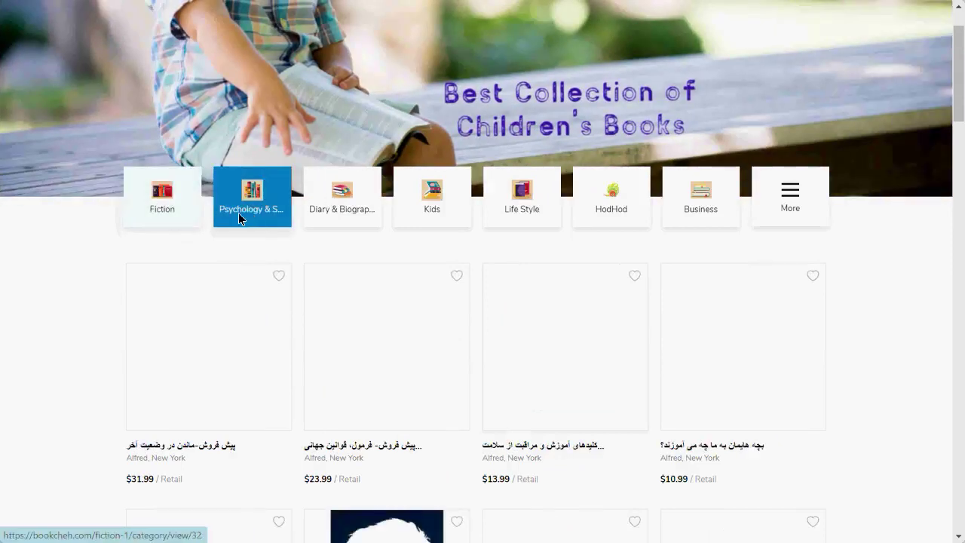
scroll(68, 307, down, 1)
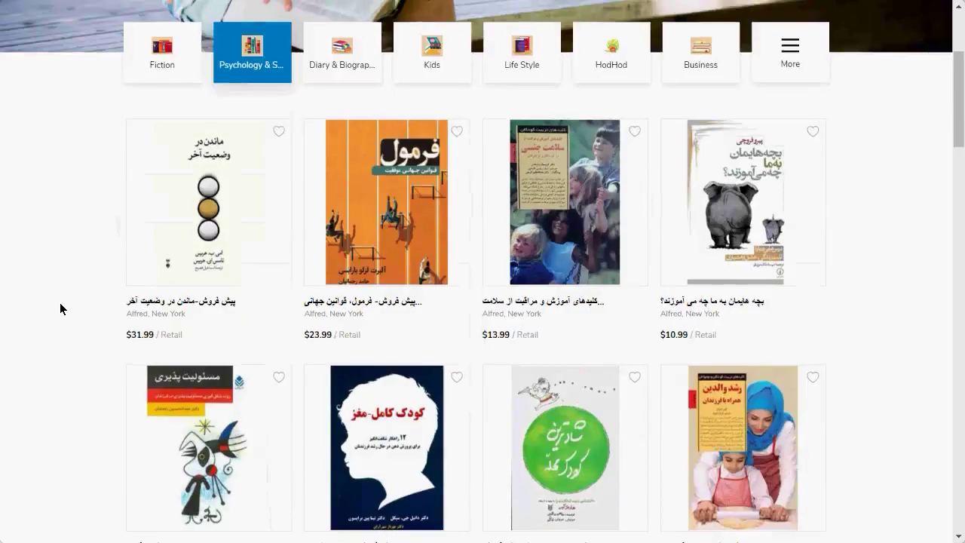
scroll(309, 282, up, 2)
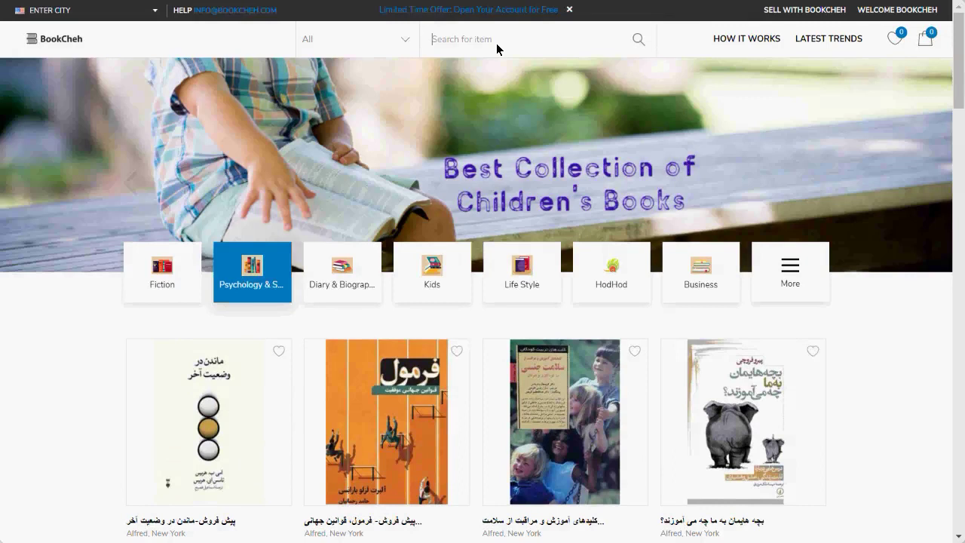
Show the Fiction books on the home page and run a product search across all categories without a keyword.
click(495, 40)
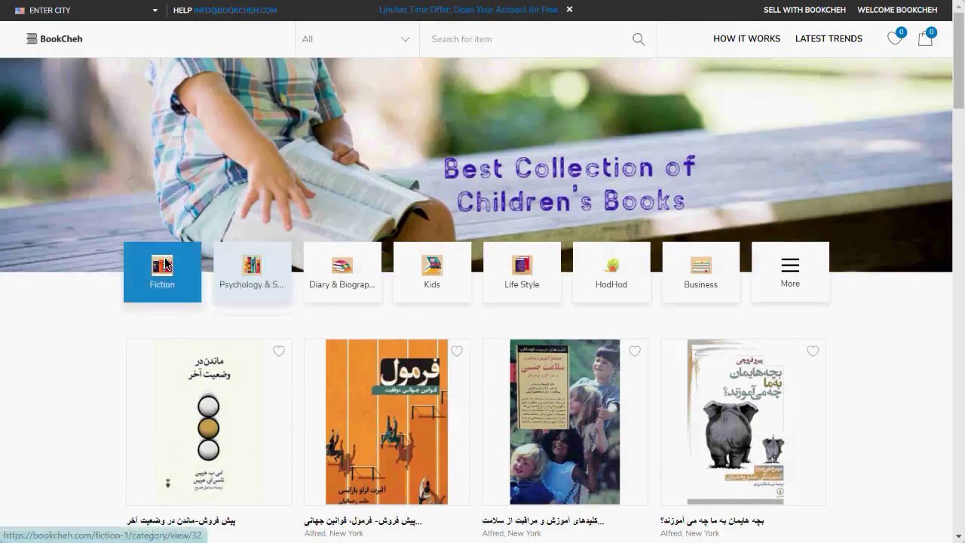
click(166, 264)
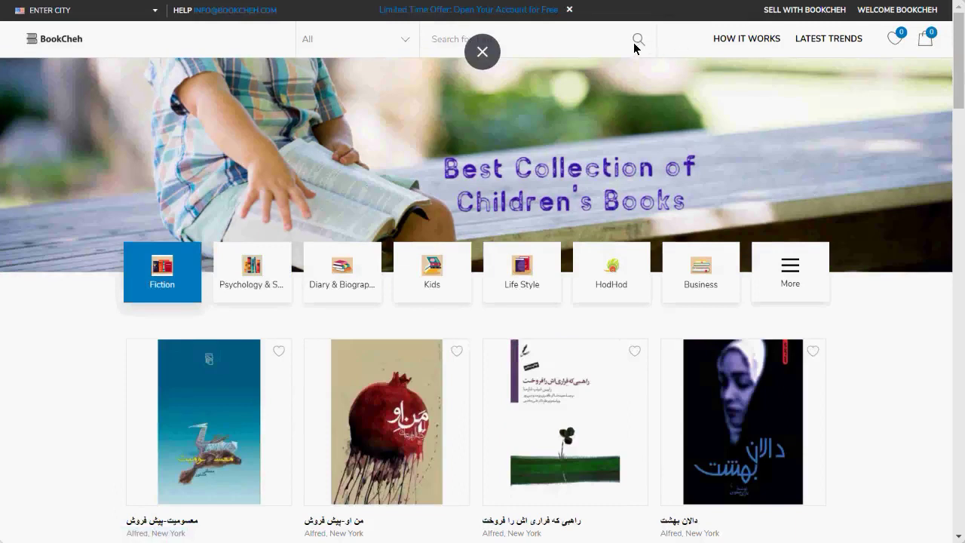
click(600, 63)
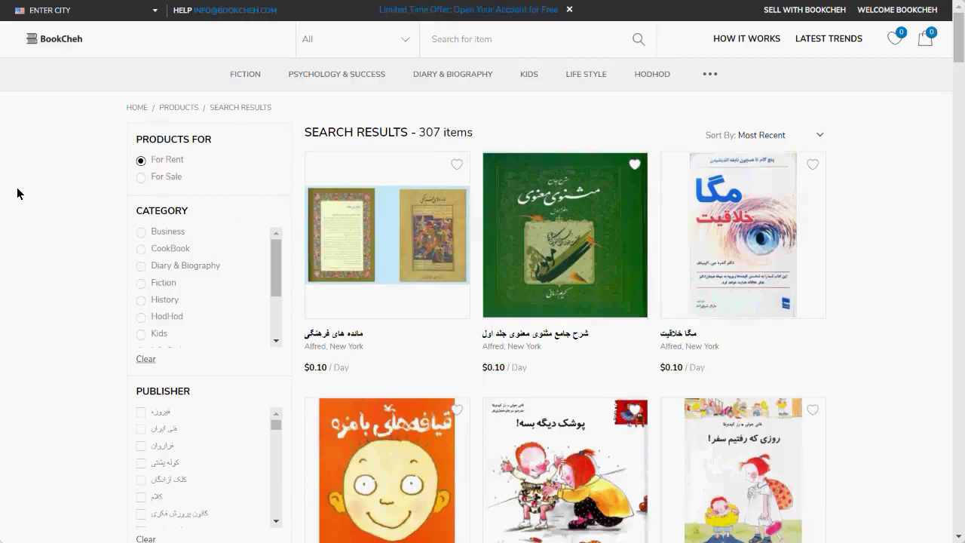
Filter the search results to products for sale and check the available sort options without changing the order.
click(141, 180)
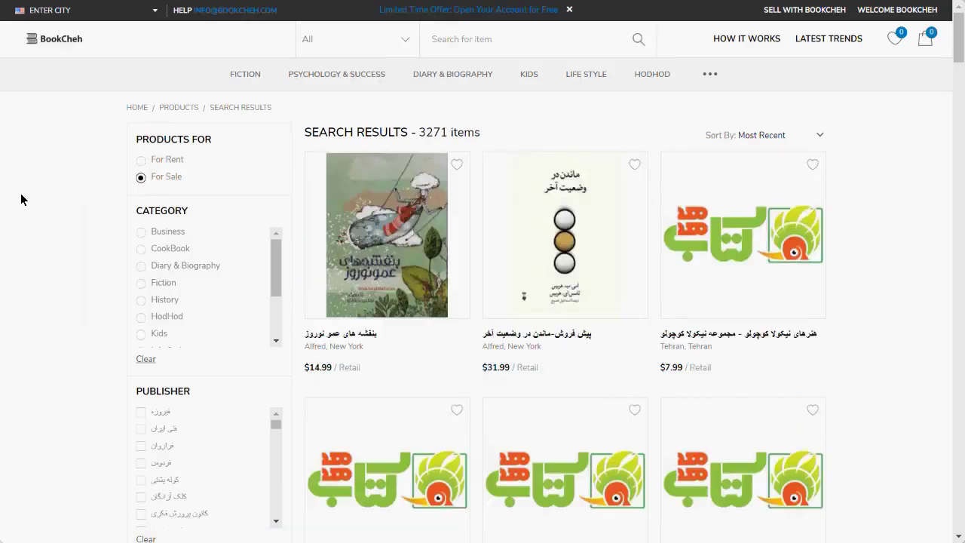
scroll(43, 203, down, 1)
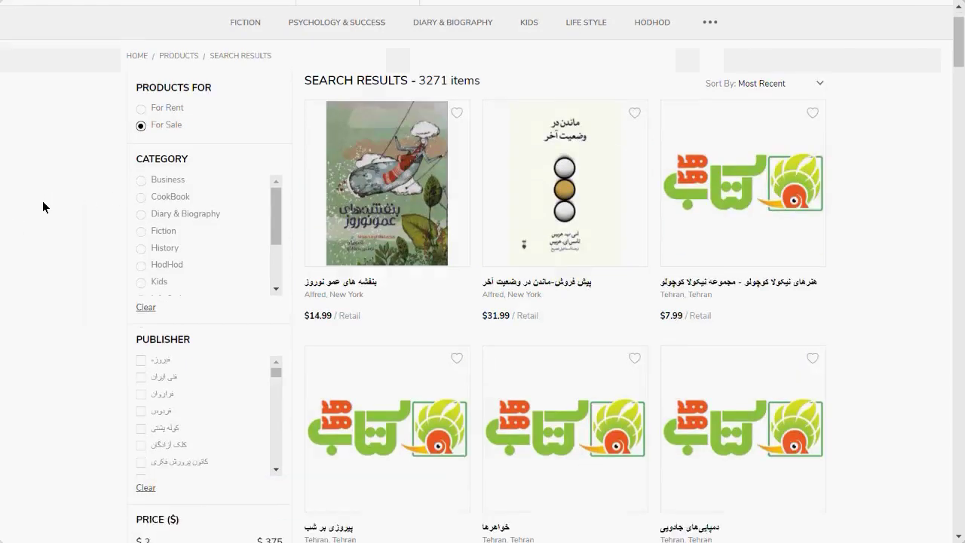
scroll(887, 147, up, 1)
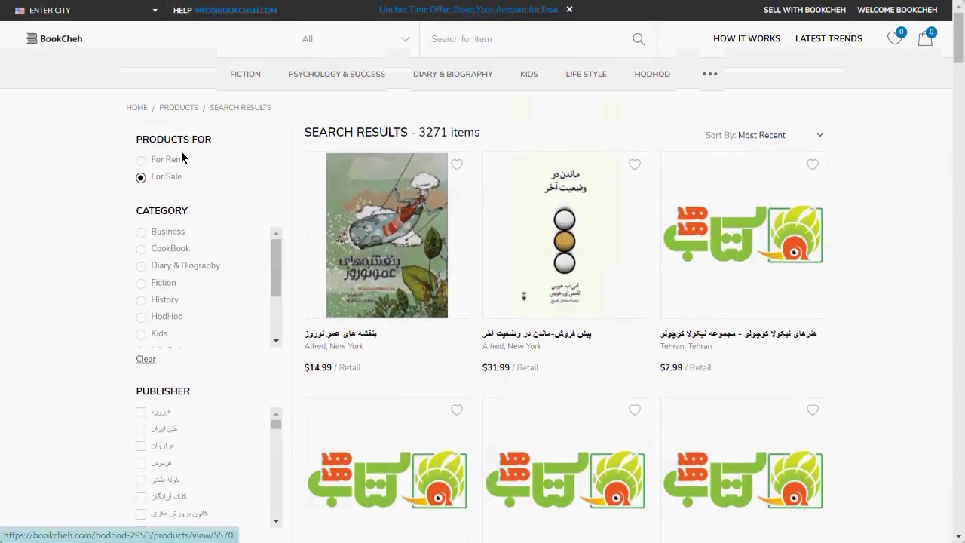
click(820, 133)
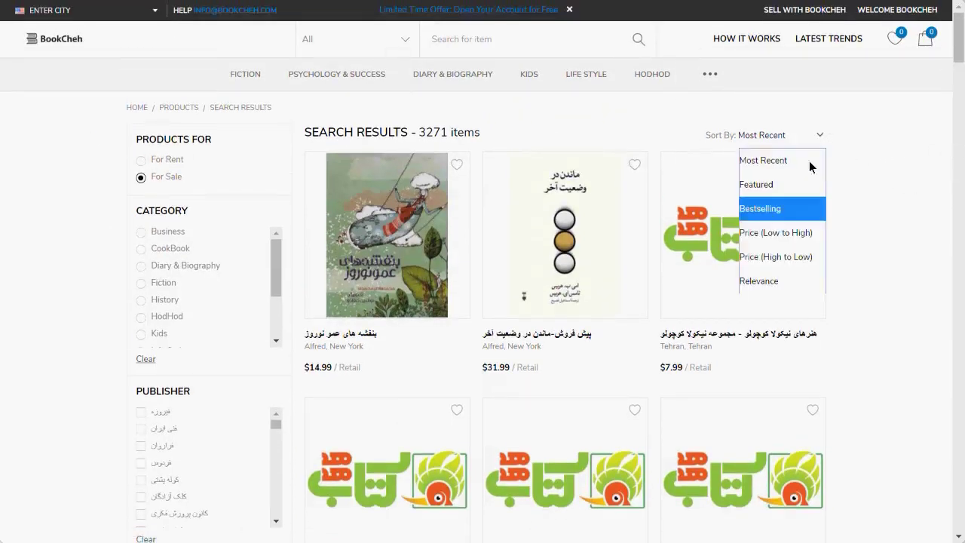
click(907, 214)
click(821, 135)
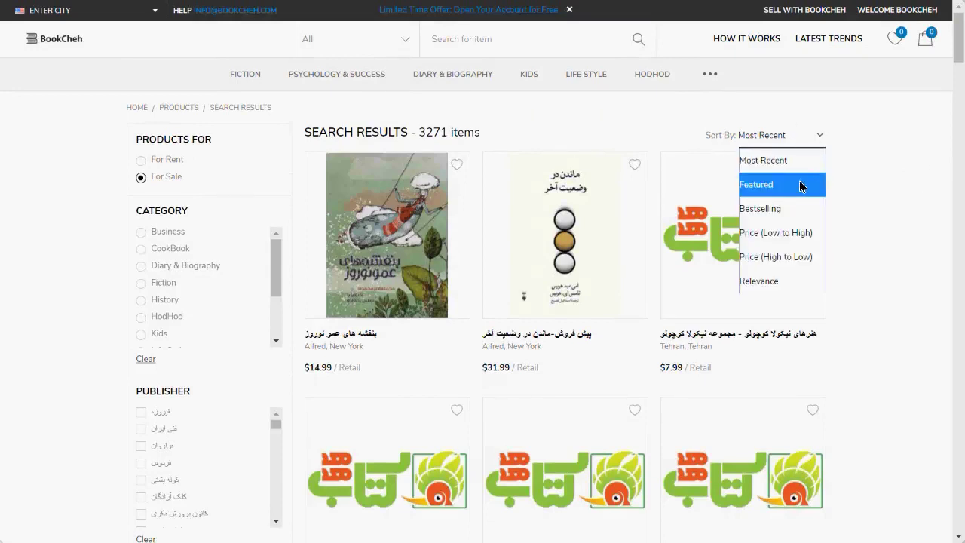
click(879, 256)
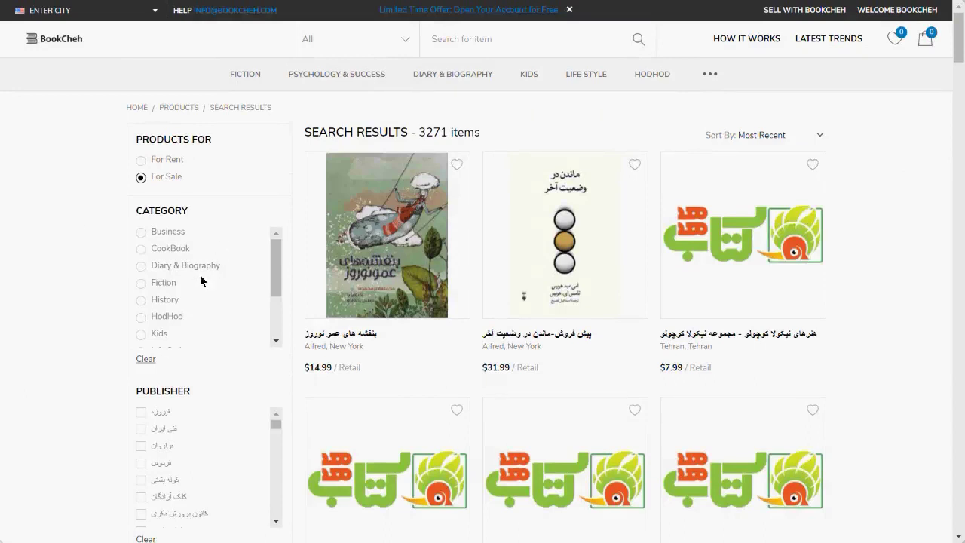
Examine the filters for products on sale, from the category and publisher lists down to price, condition and shipping.
mouse_move(272, 252)
mouse_down()
mouse_move(273, 312)
mouse_move(271, 267)
mouse_up()
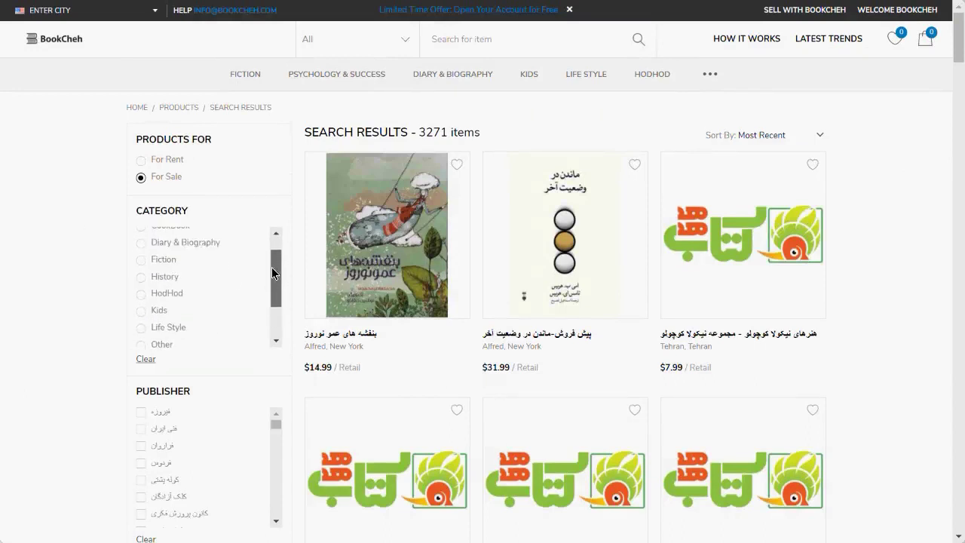
scroll(38, 269, down, 2)
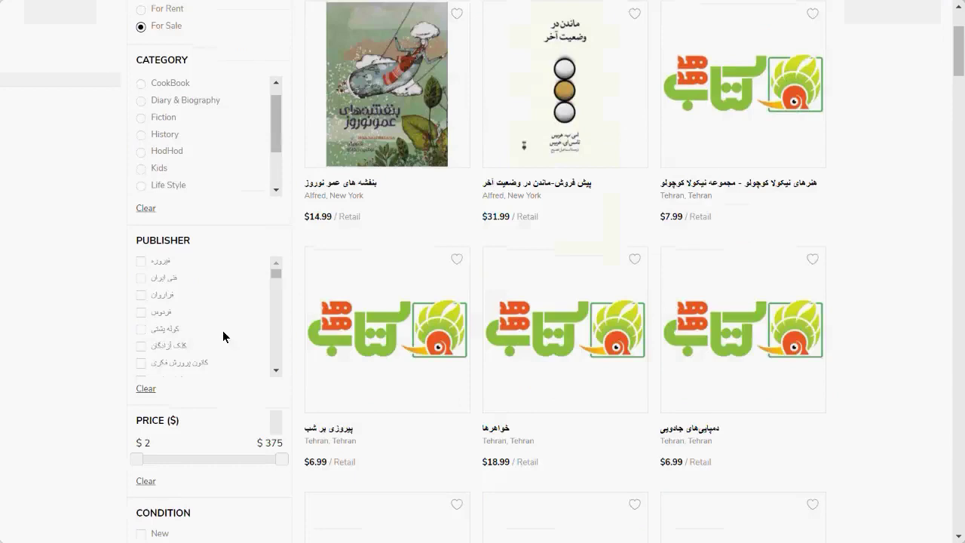
scroll(61, 291, down, 2)
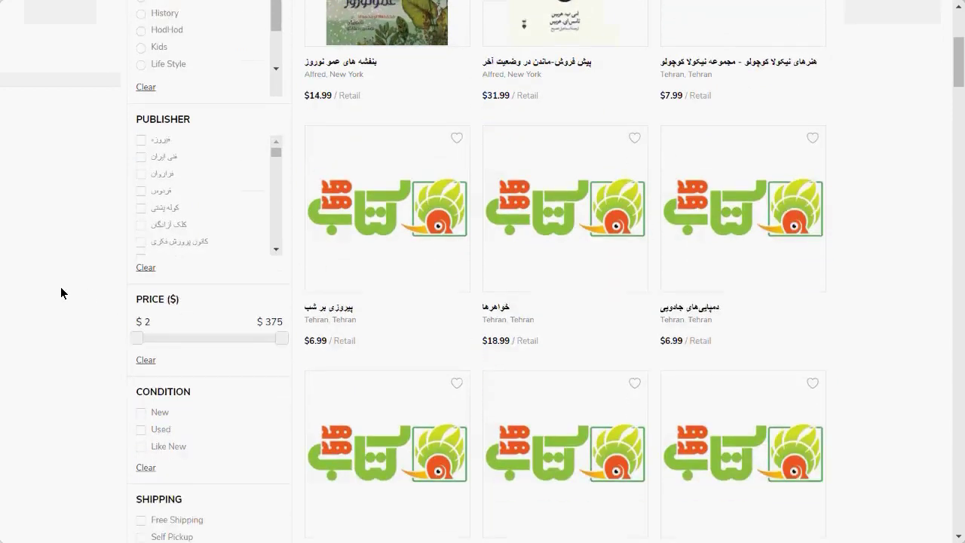
scroll(68, 252, down, 2)
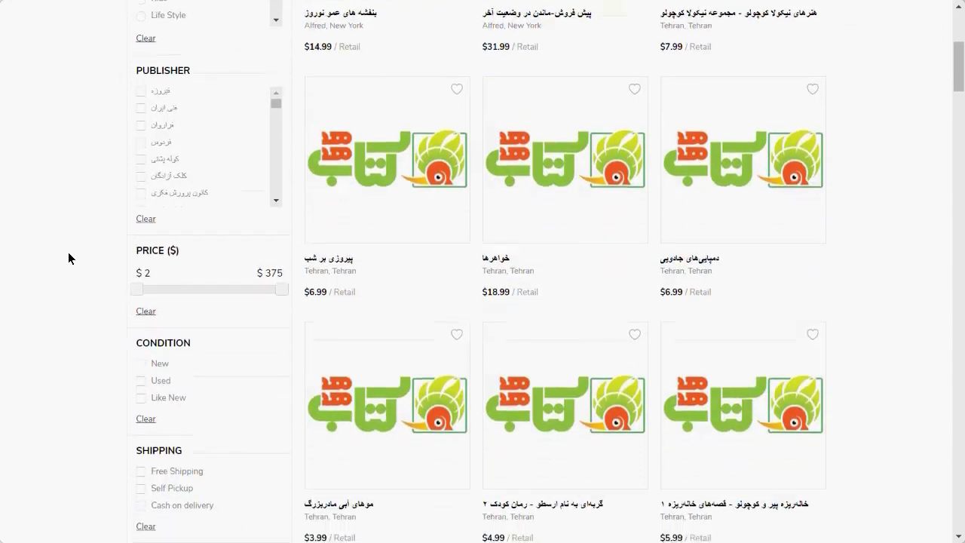
scroll(39, 251, up, 2)
scroll(40, 257, up, 2)
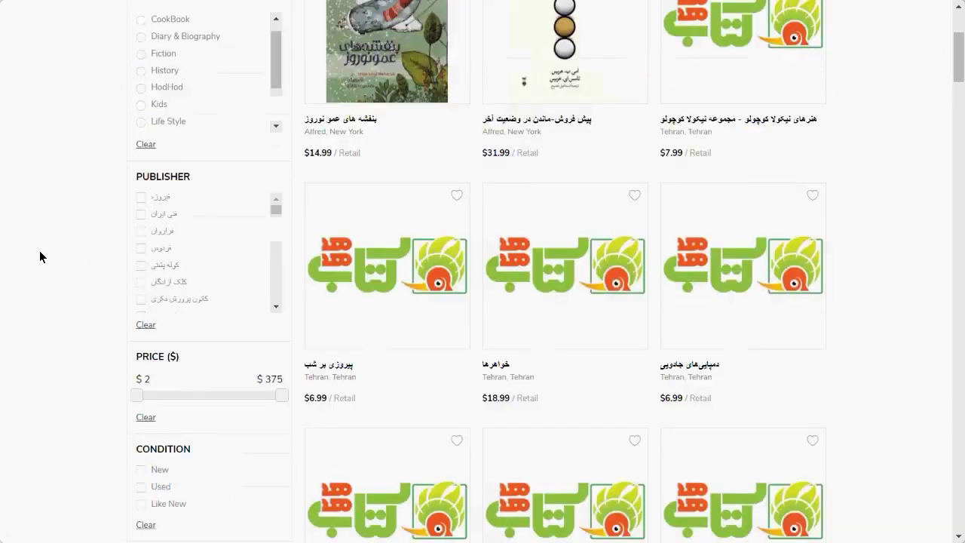
Switch the search results to products for rent and review the rental listings and their filters down to shipping.
scroll(39, 257, up, 3)
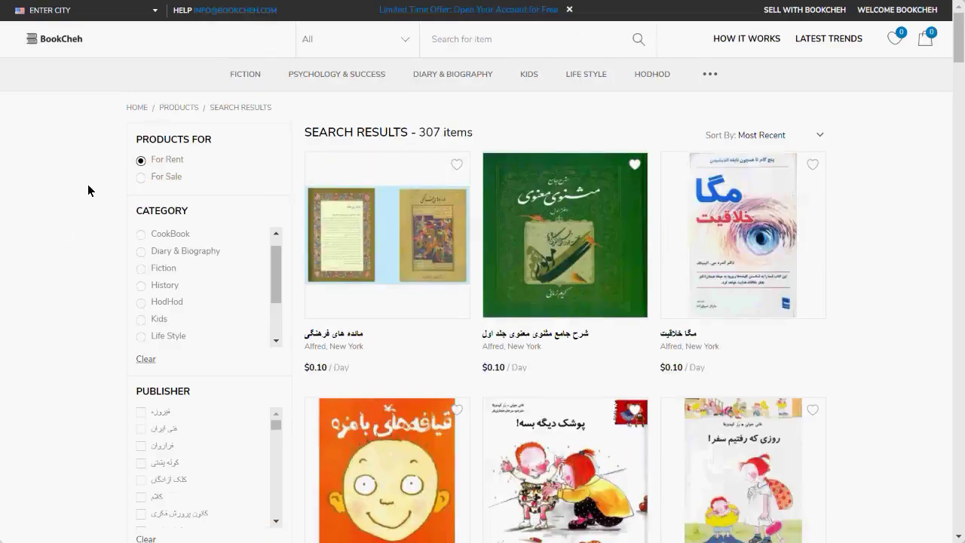
scroll(67, 195, down, 3)
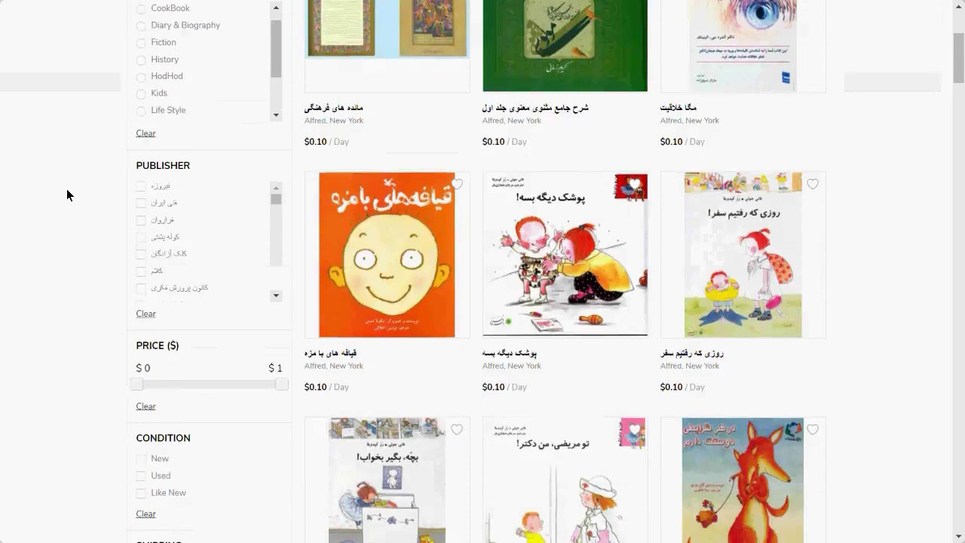
scroll(66, 194, down, 1)
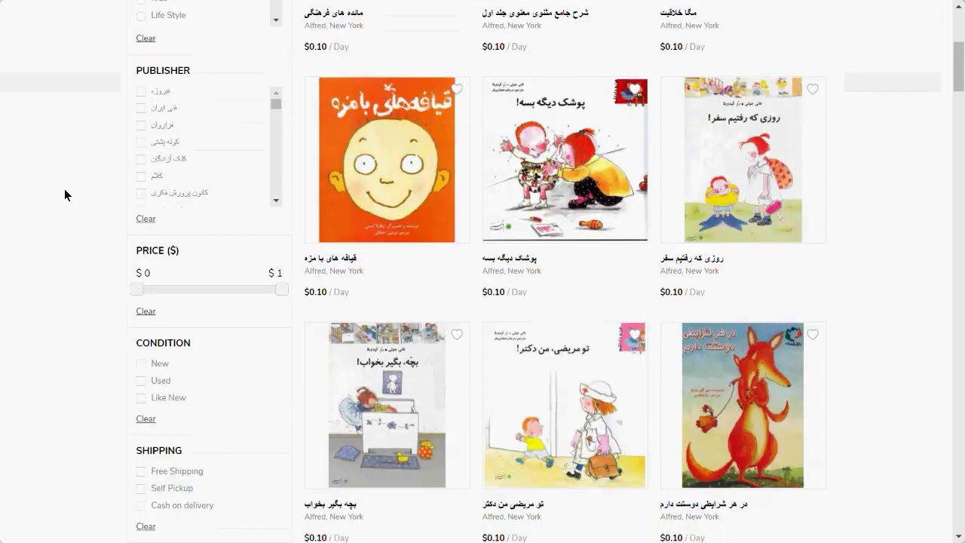
scroll(52, 211, up, 2)
scroll(53, 209, up, 2)
Set the city to Allegany County, United States, and look through the rental listings.
click(154, 15)
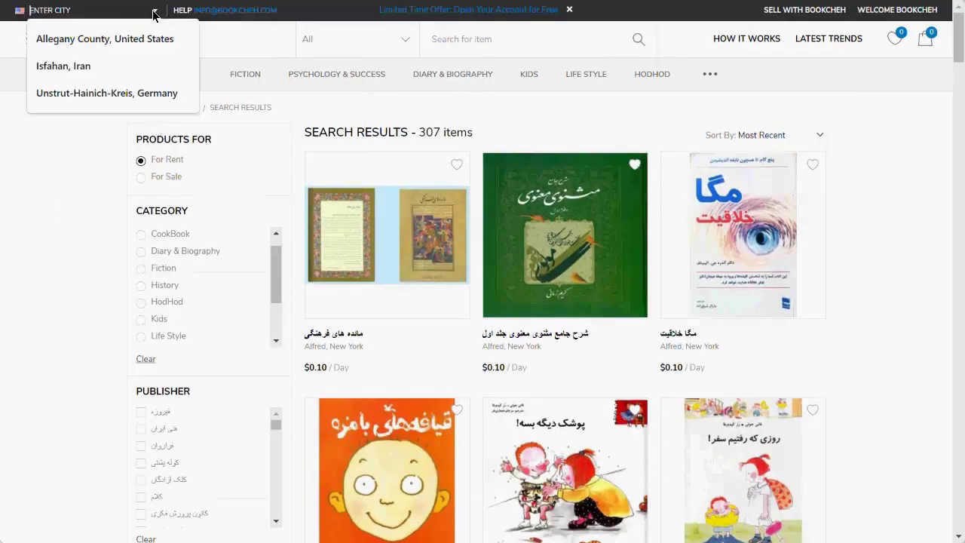
click(81, 39)
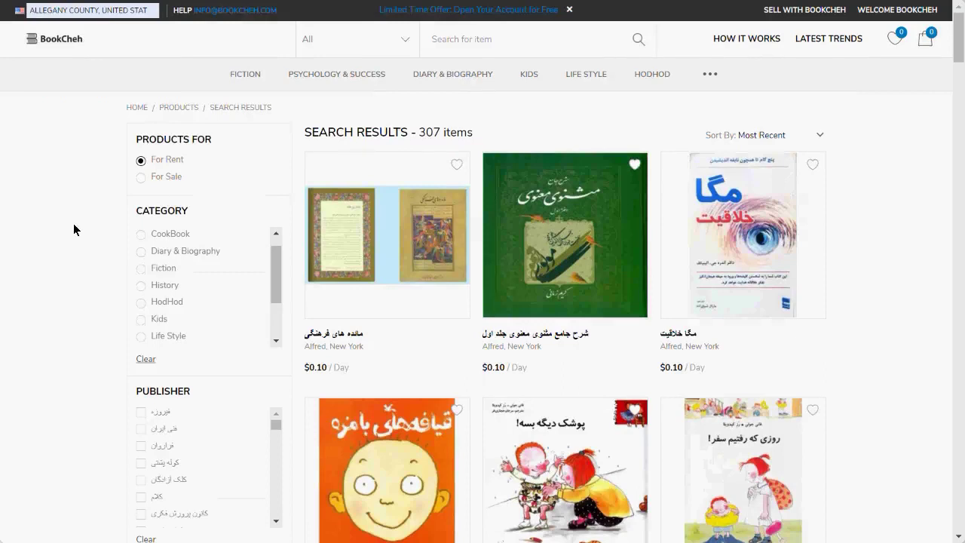
scroll(80, 202, down, 3)
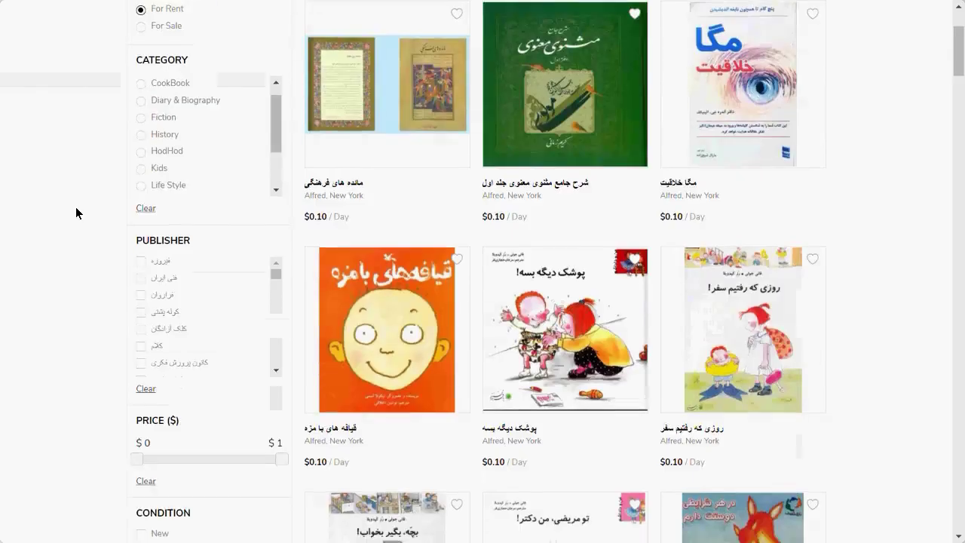